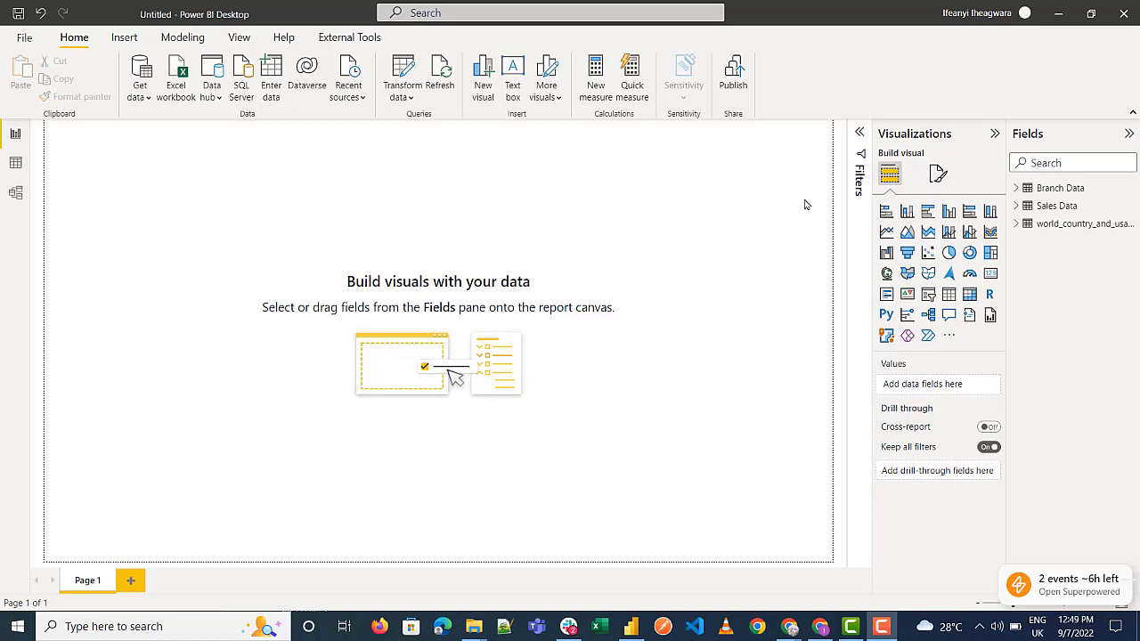
Review the Preview features in Power BI's Options and confirm the settings
left_click(24, 41)
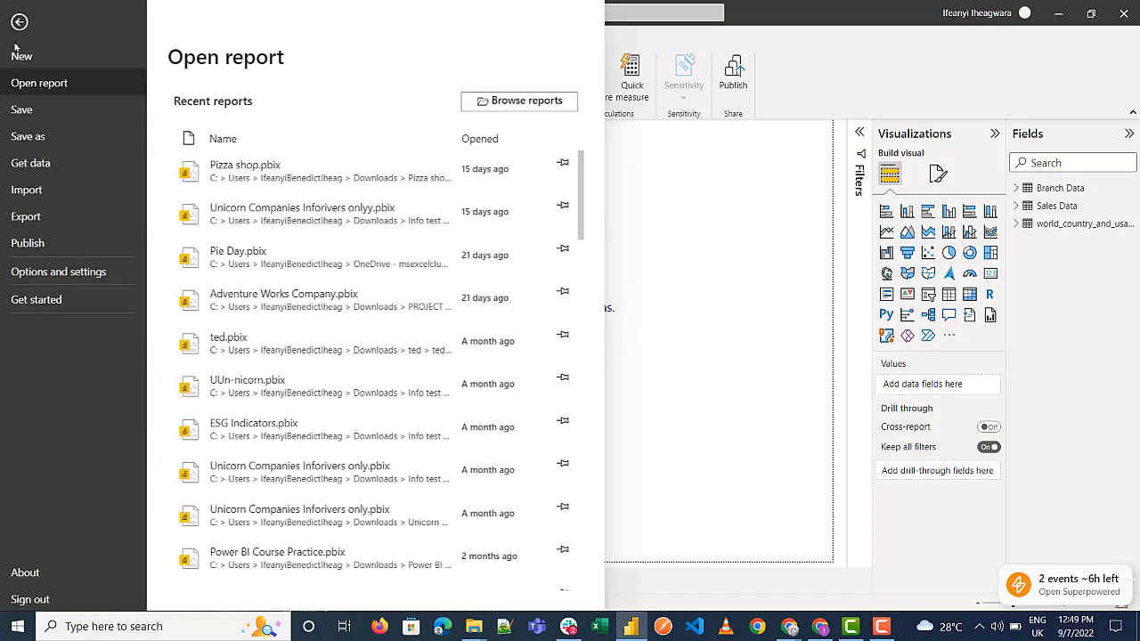
left_click(71, 274)
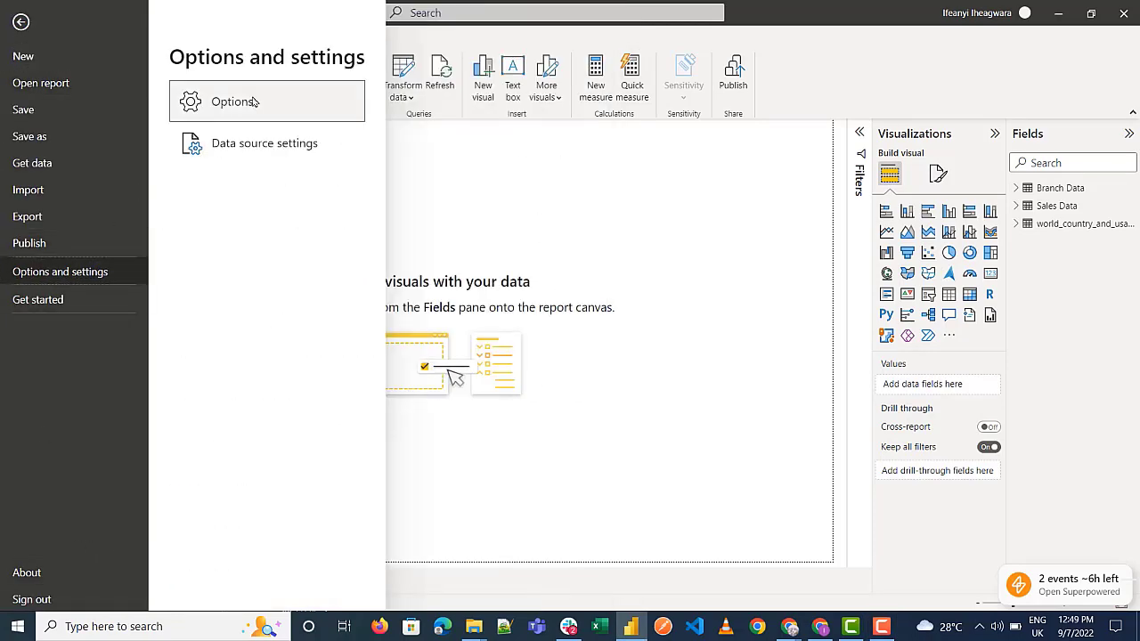
key("Escape")
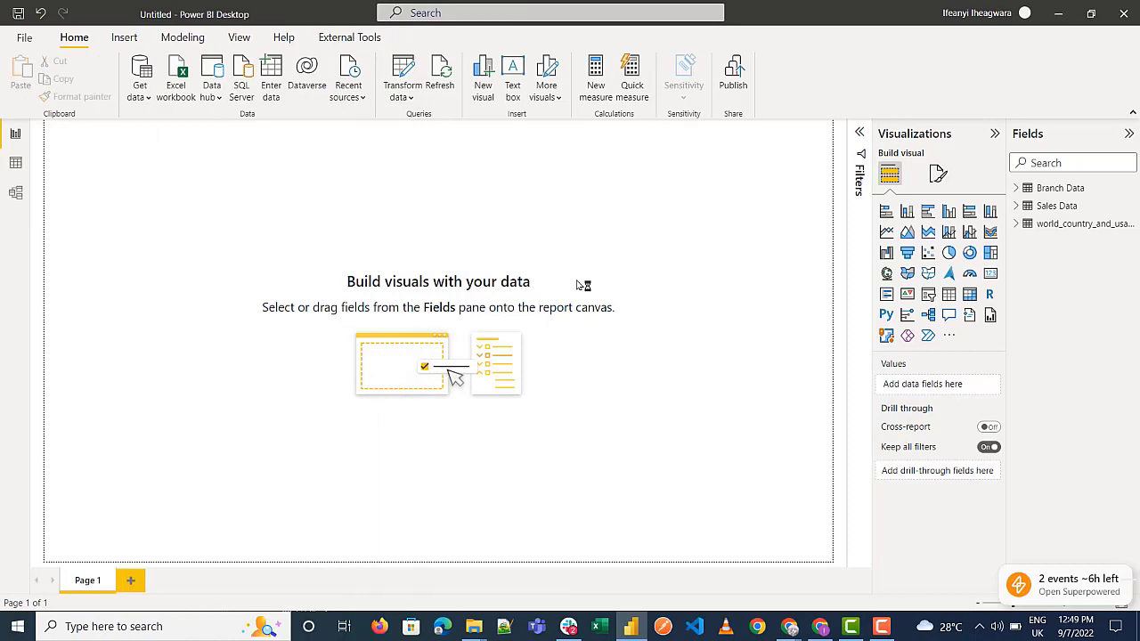
left_click(395, 349)
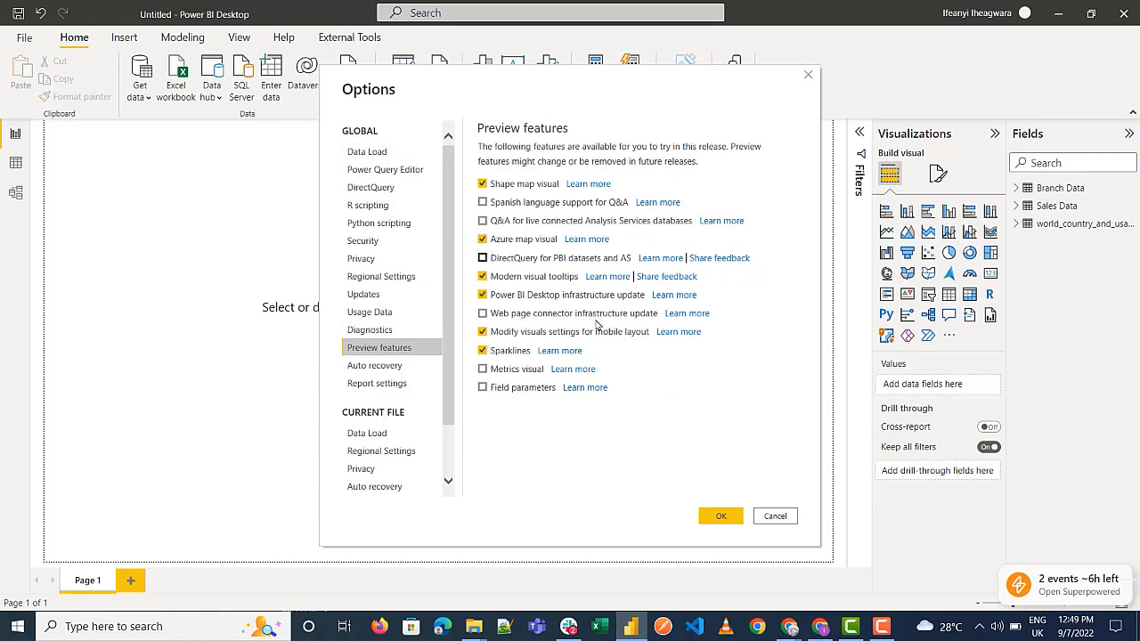
left_click(732, 515)
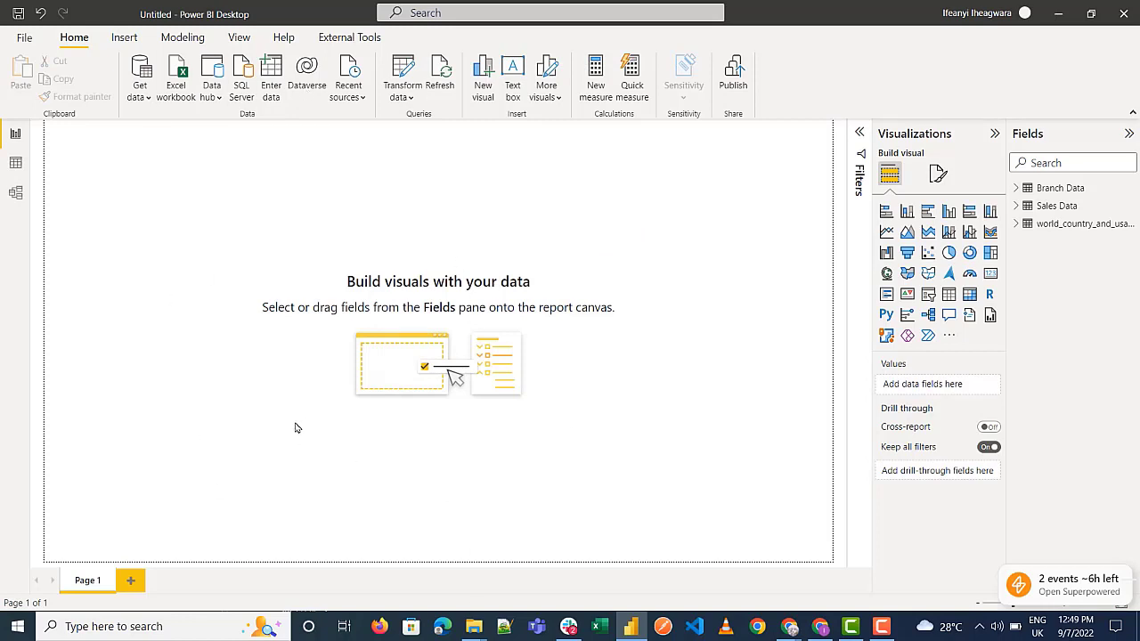
Add an Azure map visual and enlarge it to fill most of the report page
left_click(950, 275)
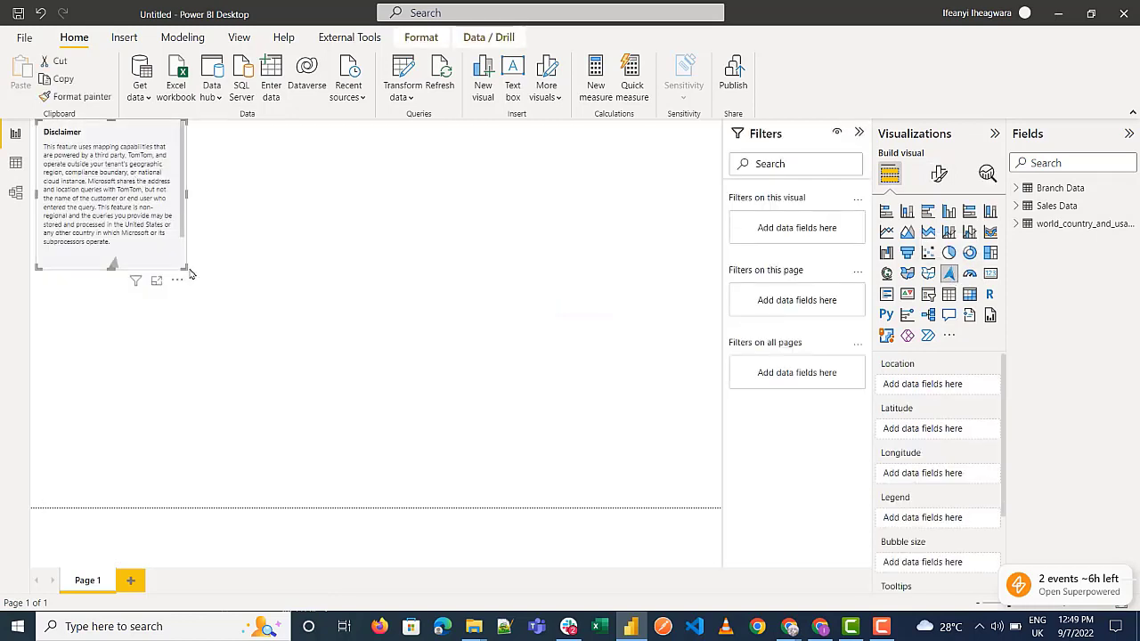
left_click_drag(184, 266, 674, 506)
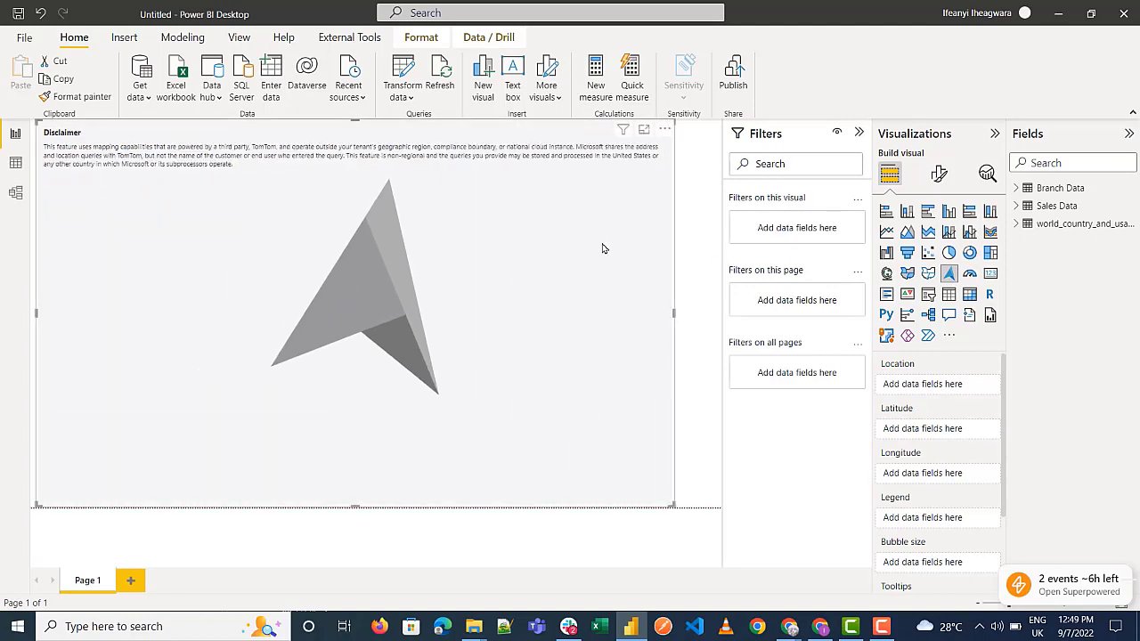
left_click(694, 263)
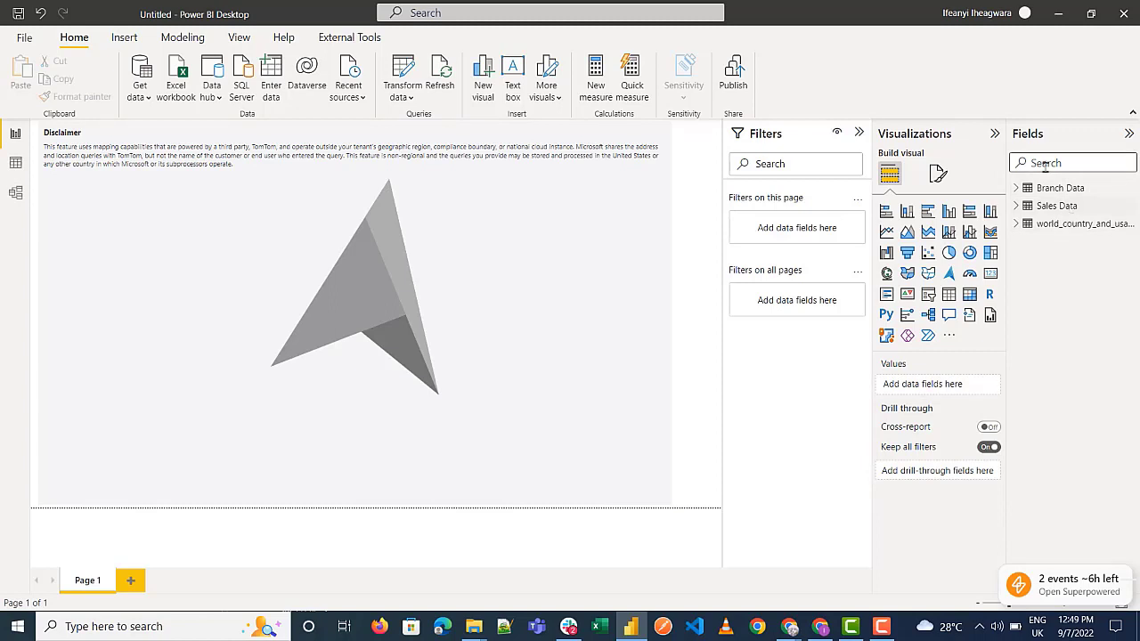
left_click(150, 102)
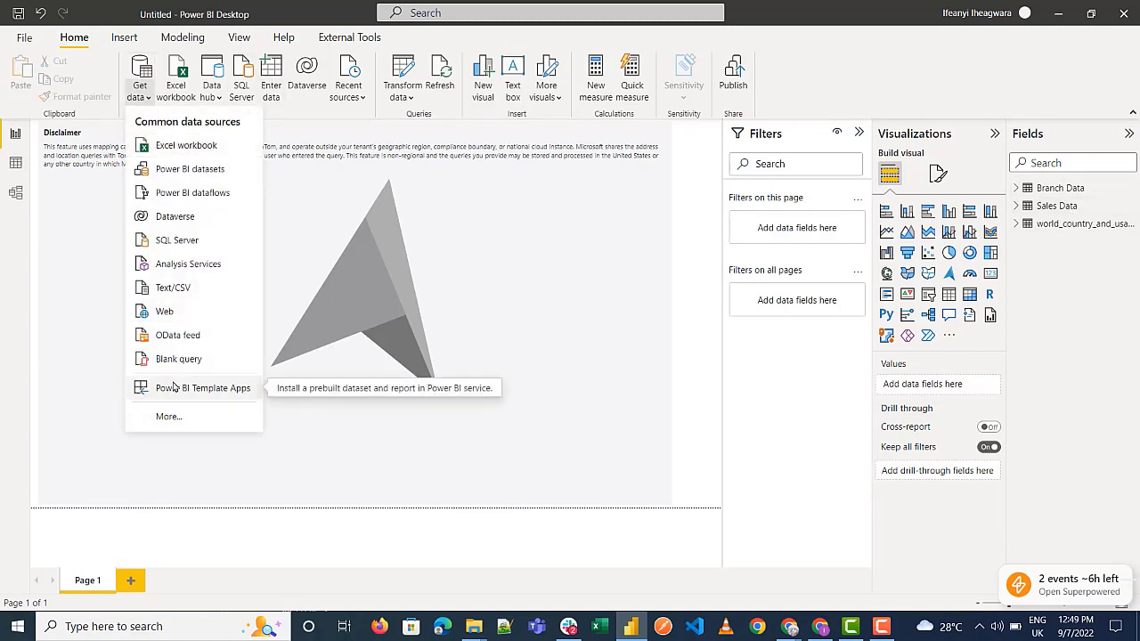
left_click(703, 202)
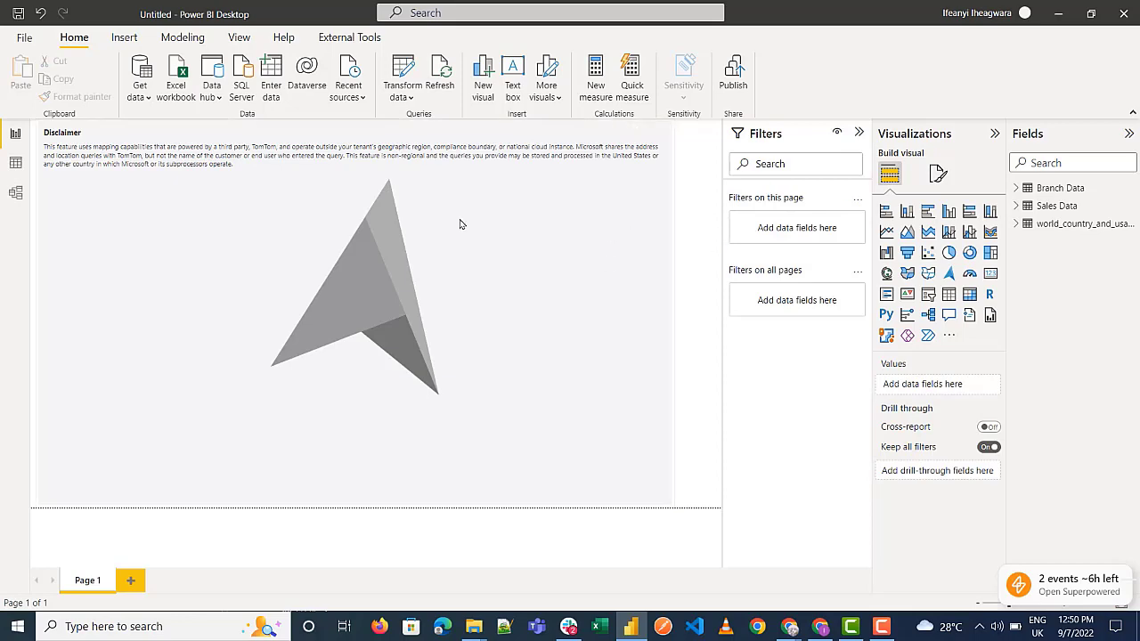
left_click(12, 172)
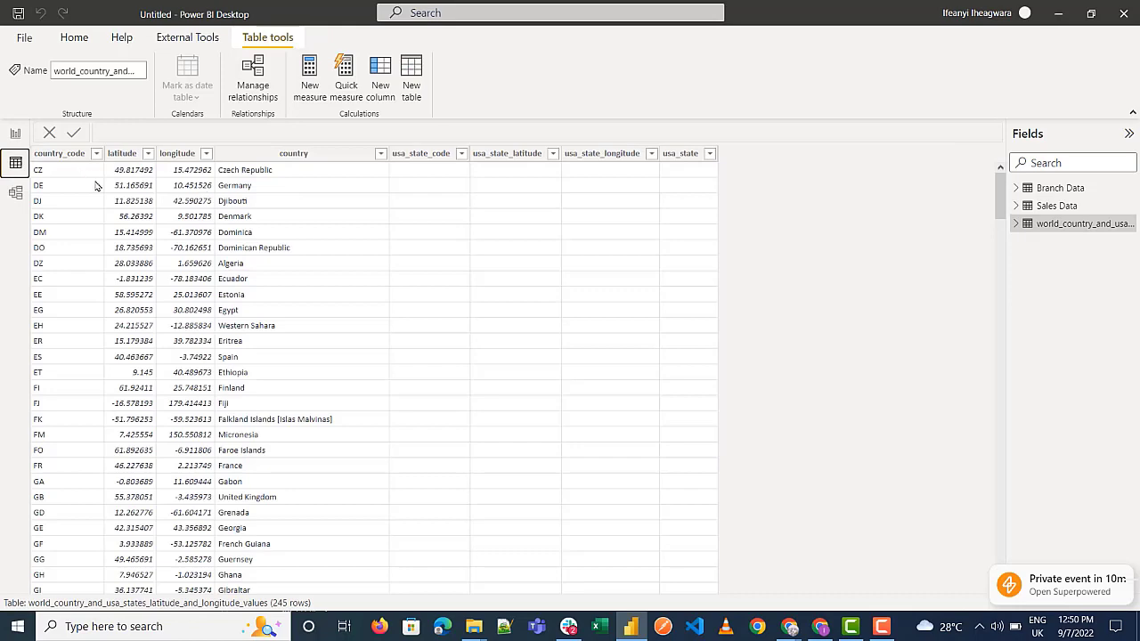
scroll(401, 443, "down", 1)
scroll(401, 444, "up", 1)
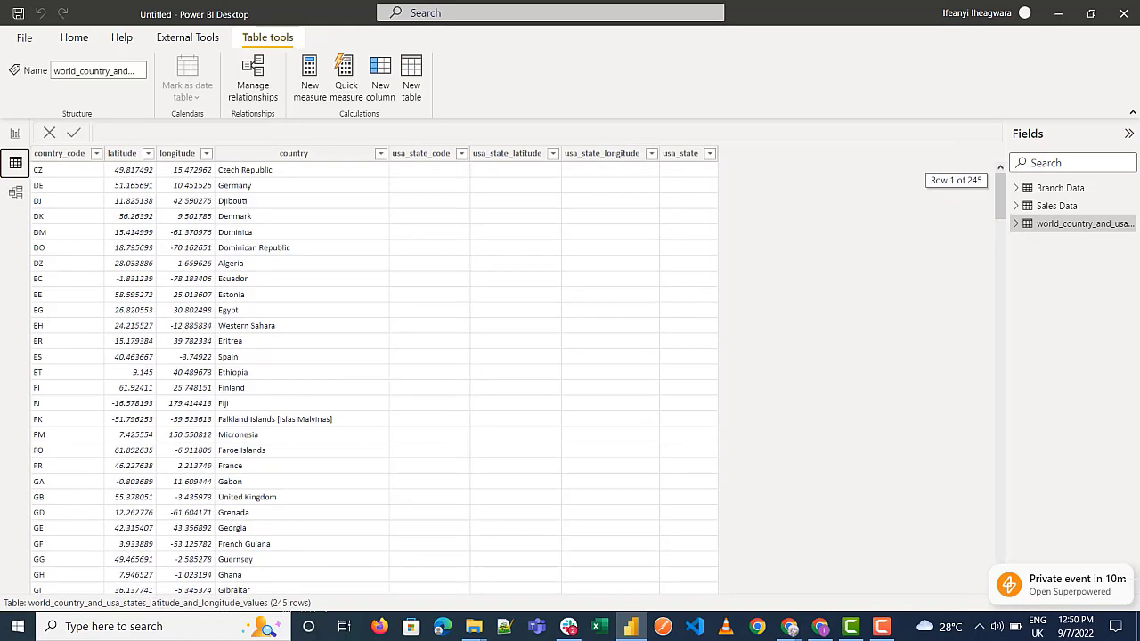
left_click(1057, 188)
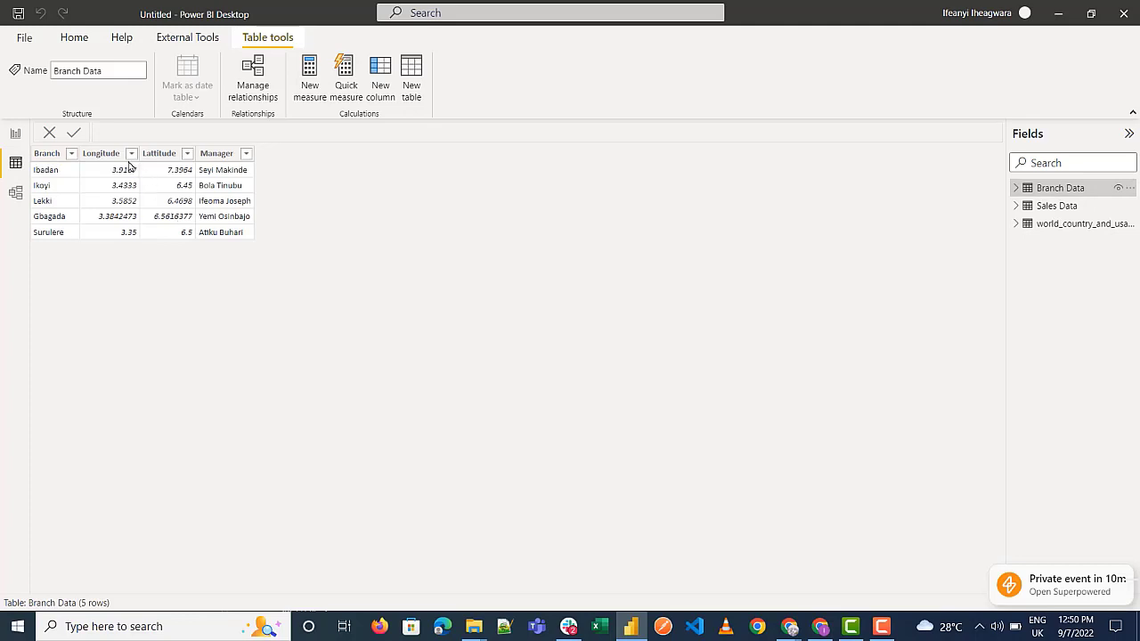
left_click(1078, 206)
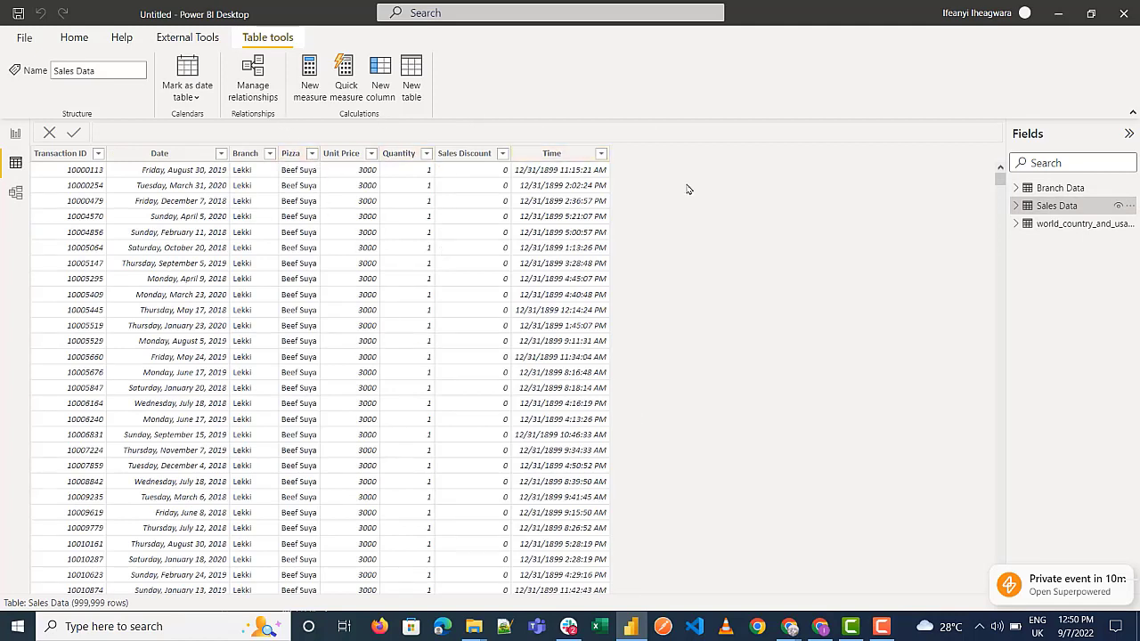
left_click(15, 133)
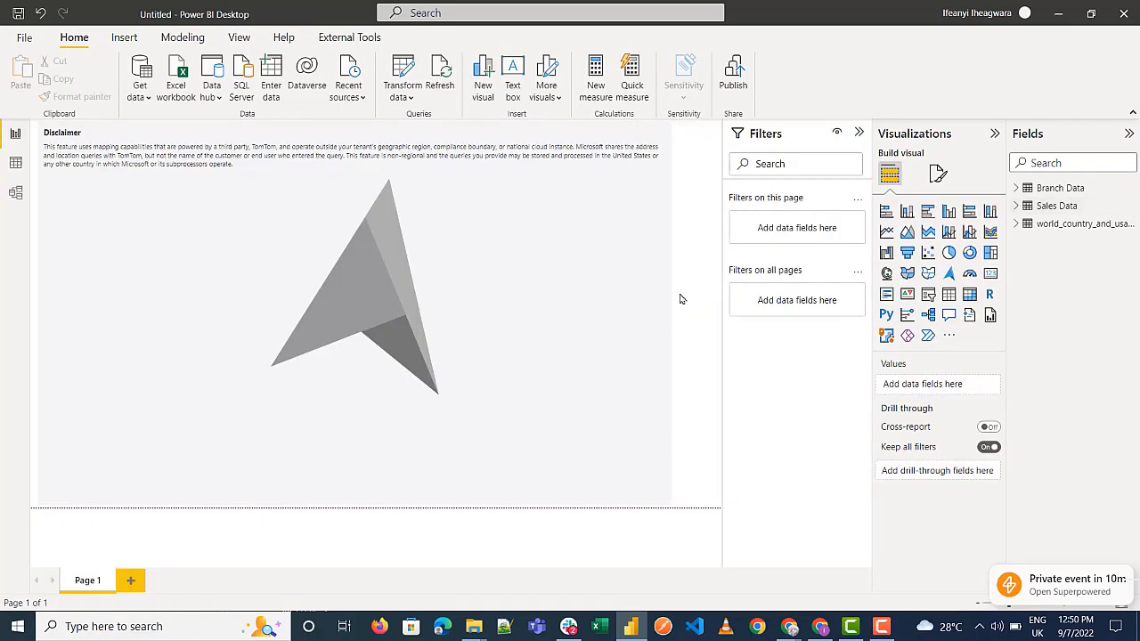
Place the map's branches using Branch Data Lattitude and Longitude
left_click(611, 280)
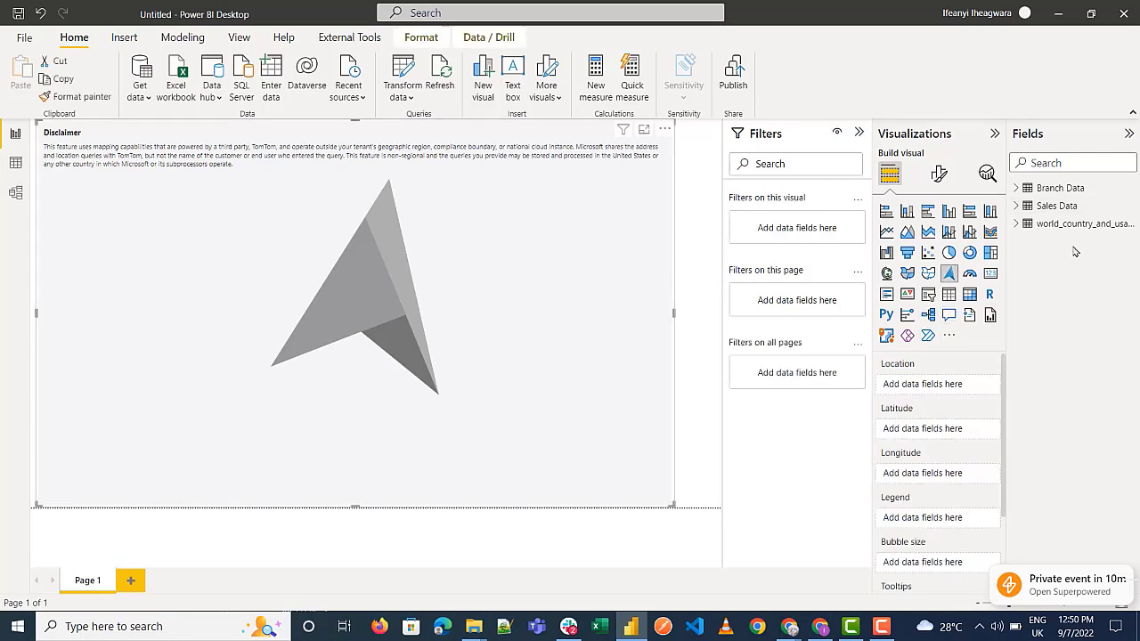
left_click(1020, 190)
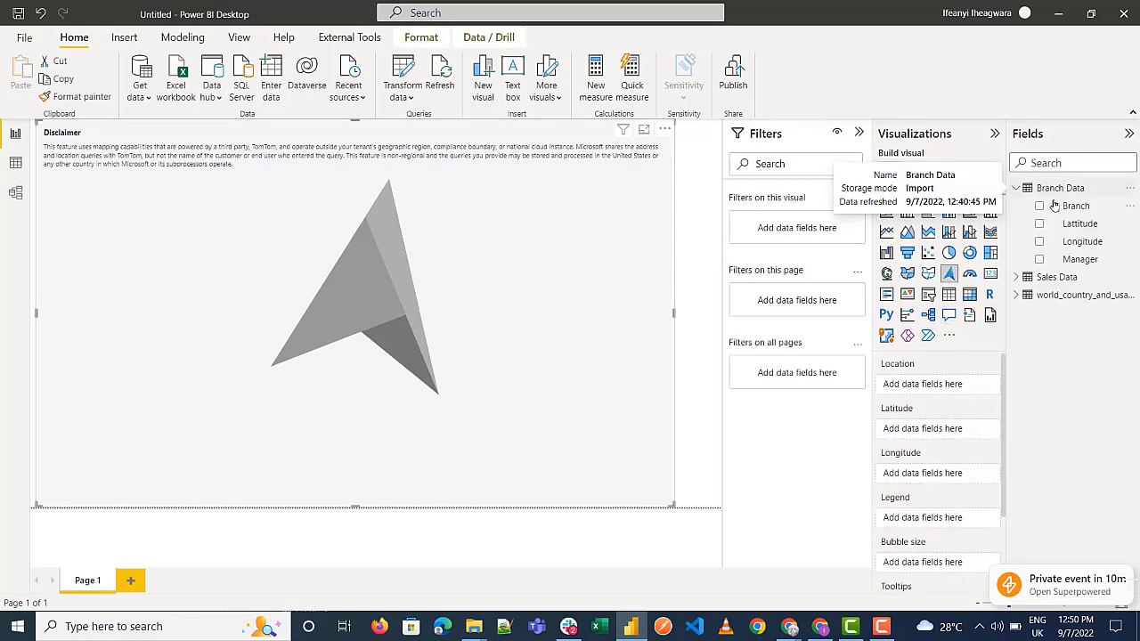
left_click_drag(1071, 228, 936, 430)
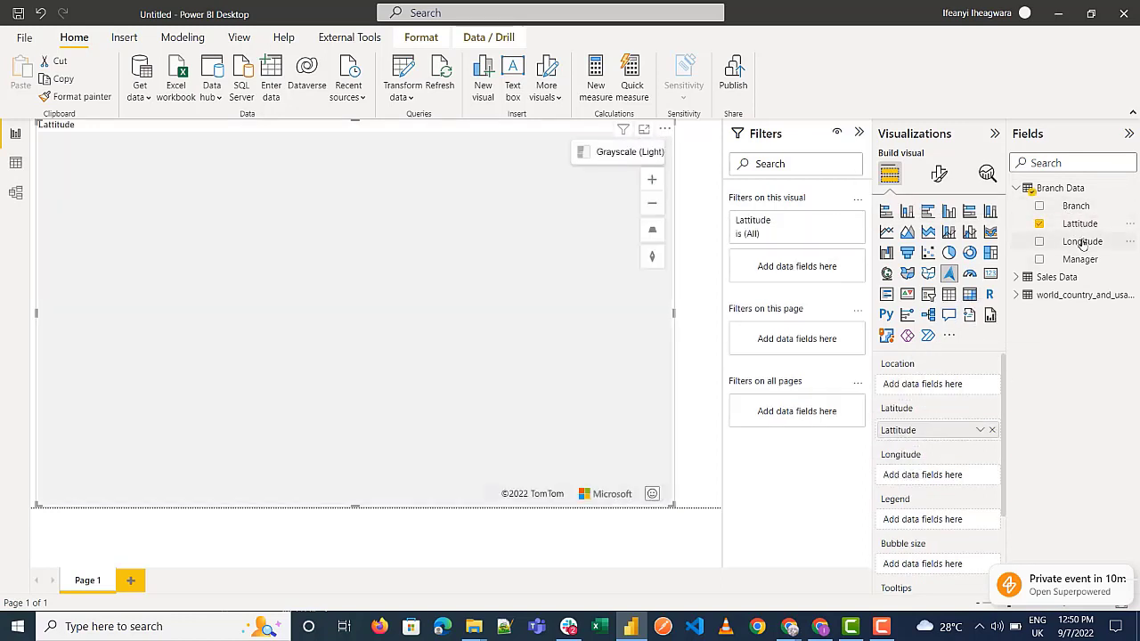
left_click_drag(1084, 242, 946, 474)
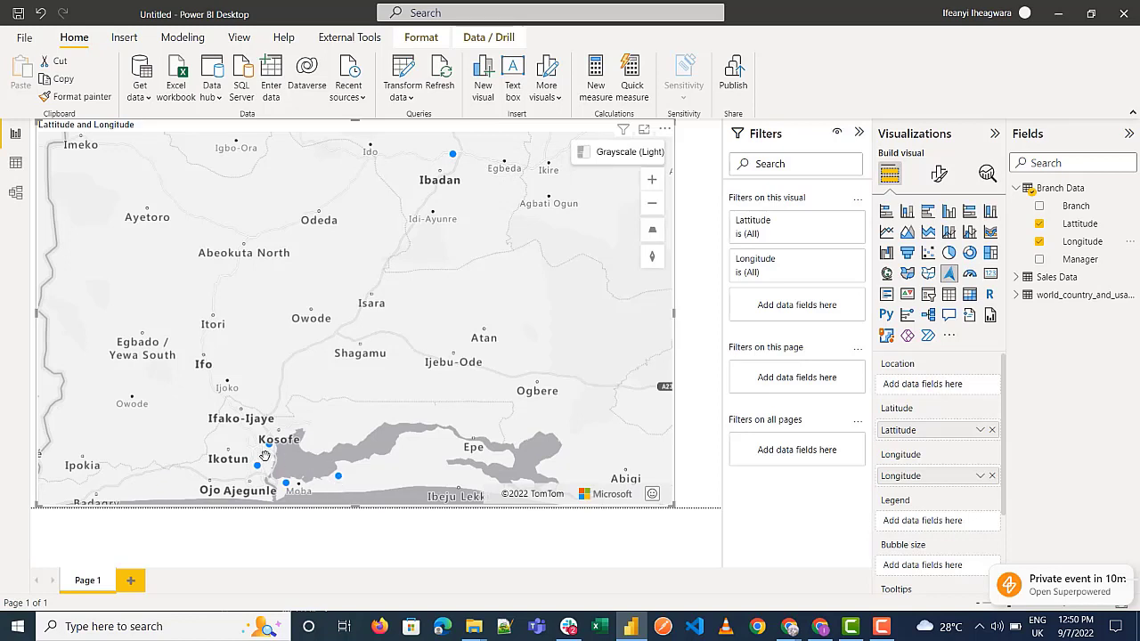
Size the map bubbles by Sales Data Quantity
mouse_move(269, 450)
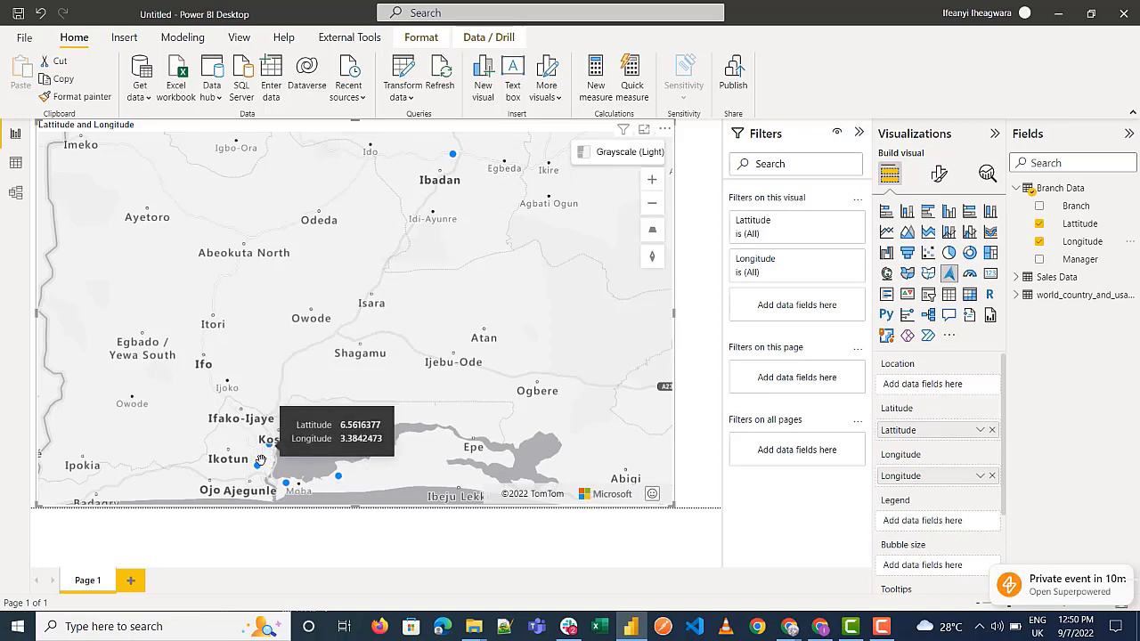
left_click(1017, 277)
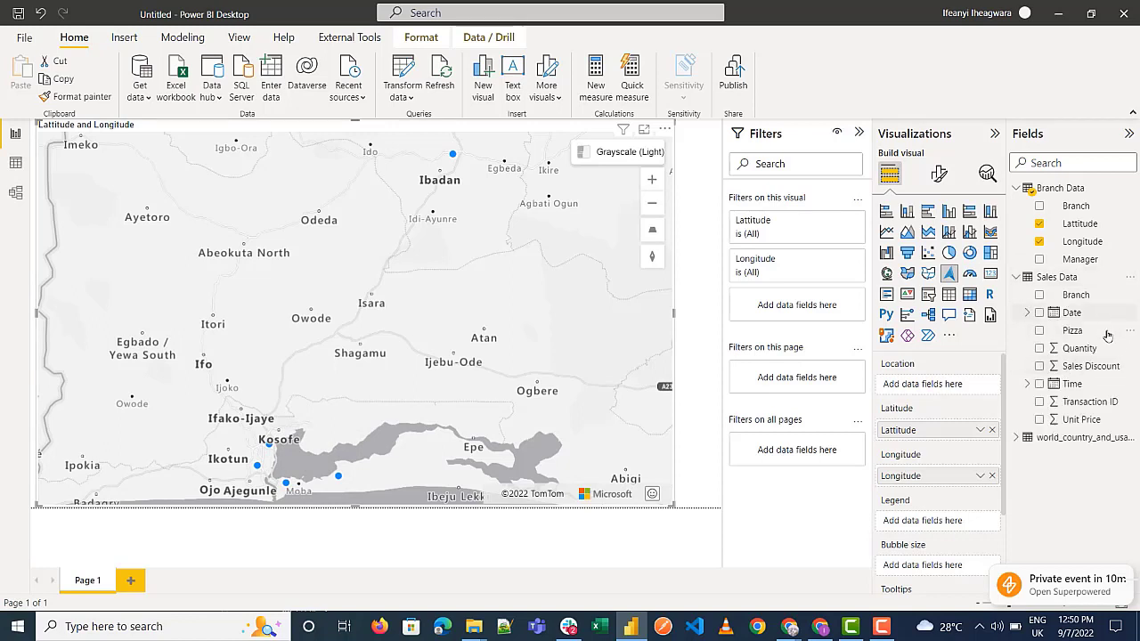
left_click_drag(1104, 349, 976, 568)
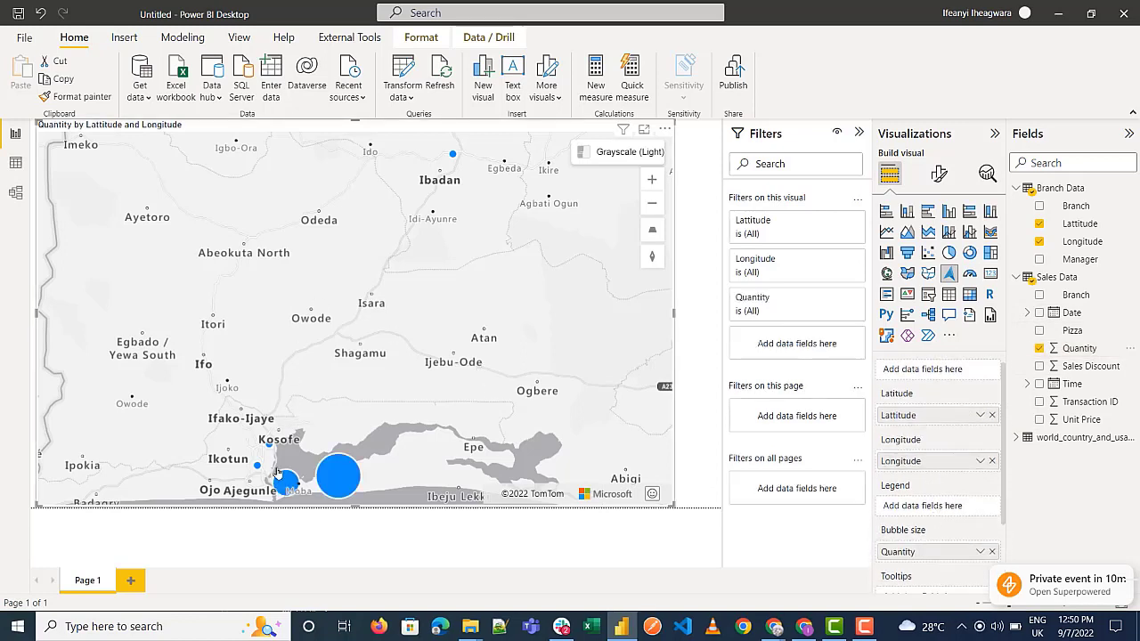
mouse_move(335, 473)
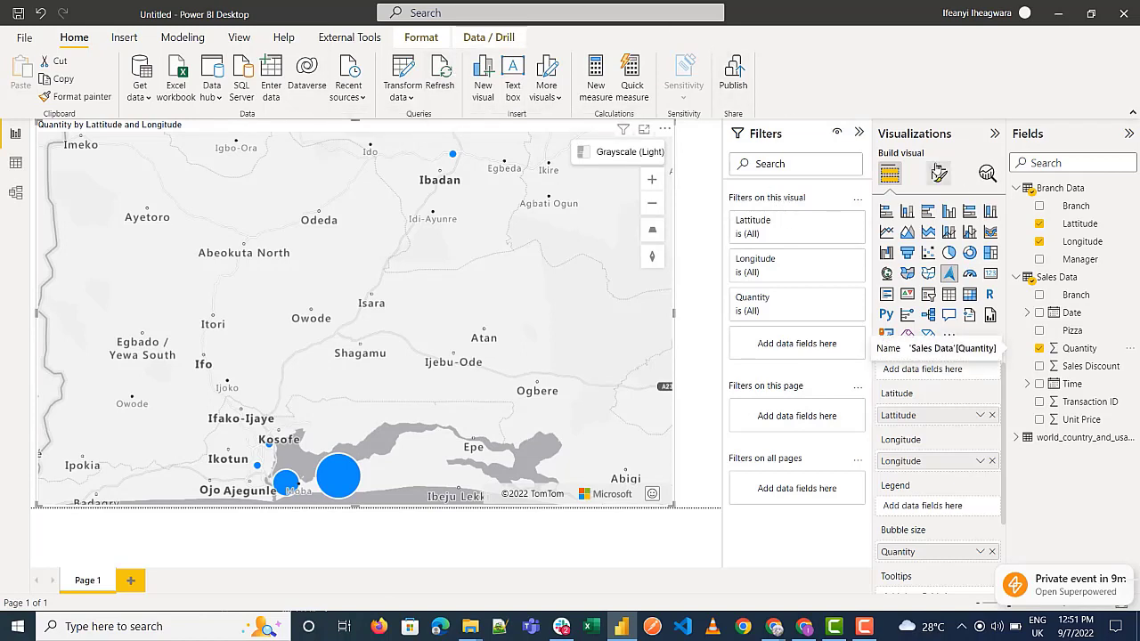
Preview the Road, Satellite, Hybrid, Grayscale (Dark), Night and Grayscale (Light) map styles
scroll(933, 538, "down", 3)
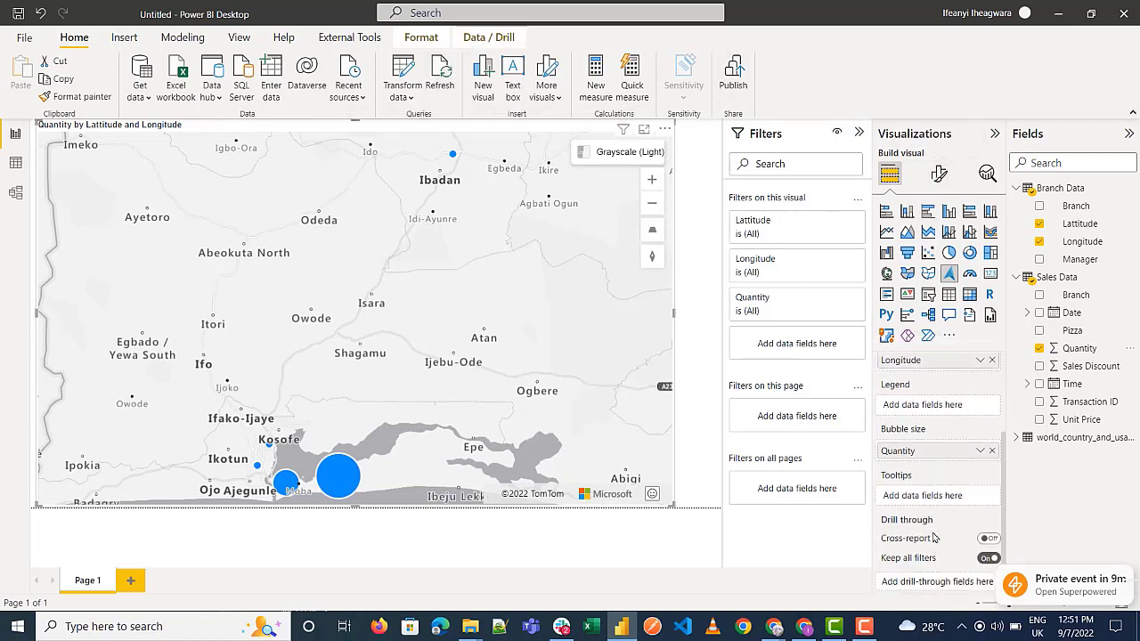
scroll(933, 538, "up", 3)
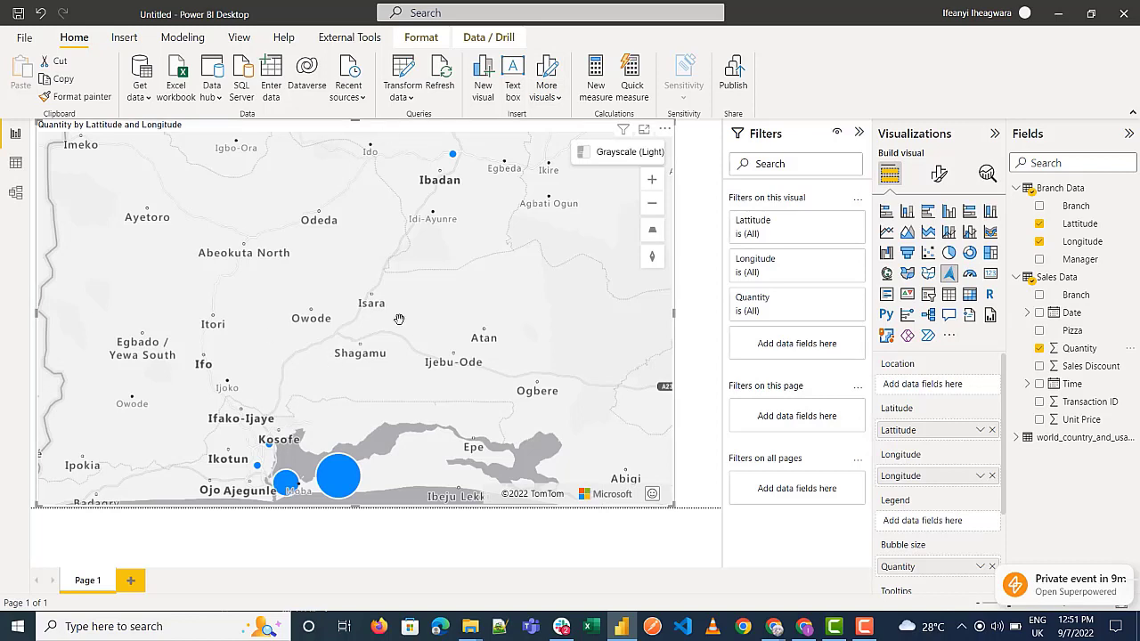
left_click(626, 152)
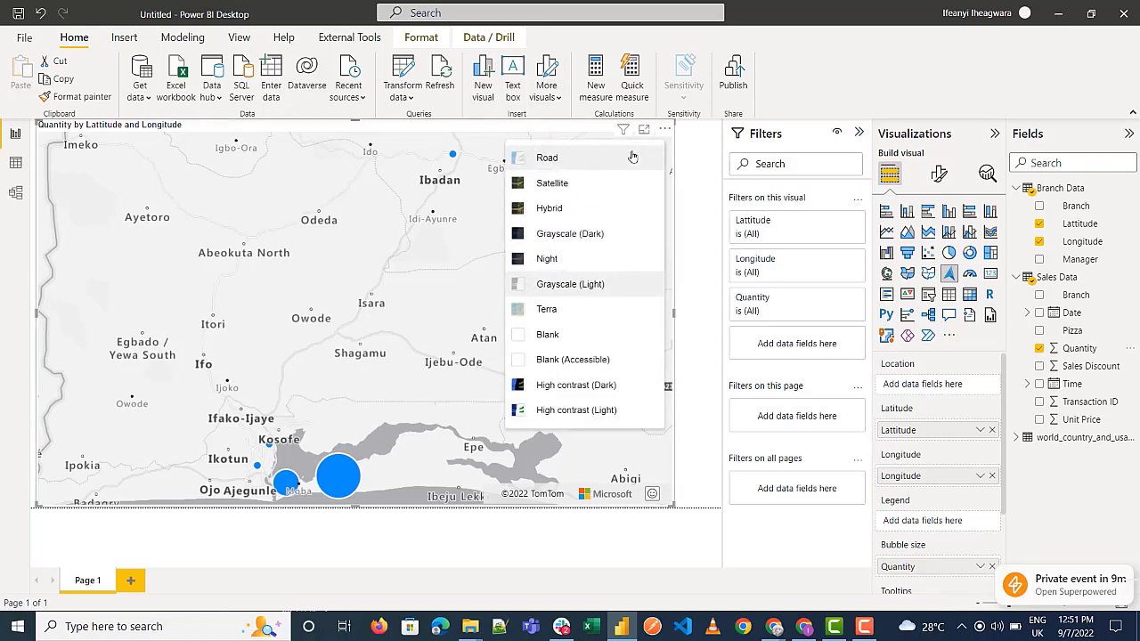
left_click(632, 157)
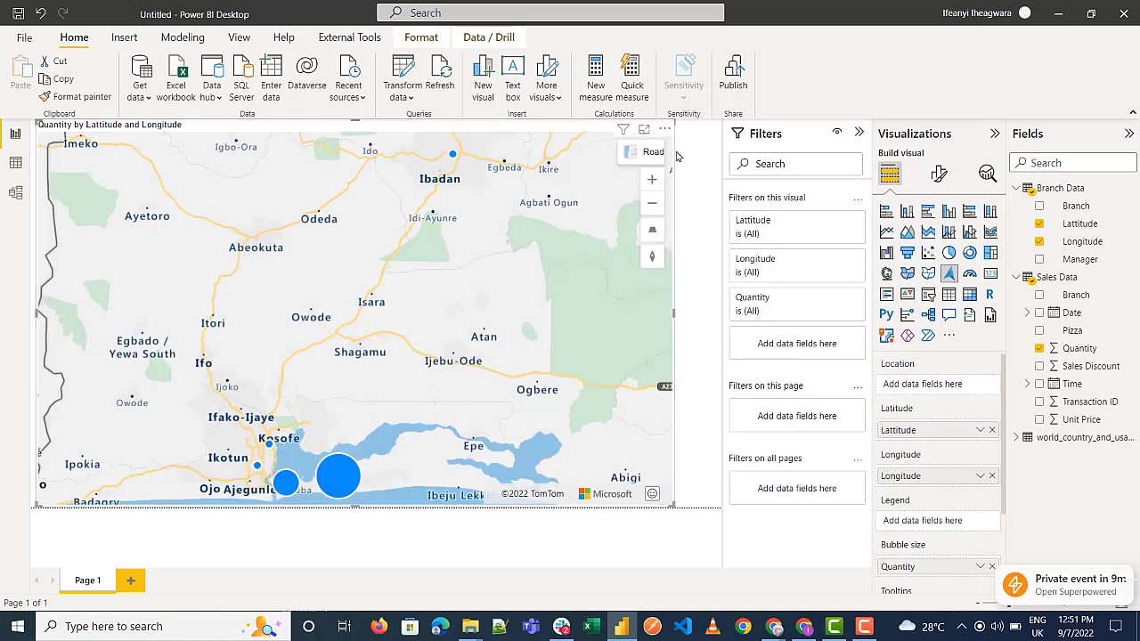
left_click(648, 152)
left_click(547, 185)
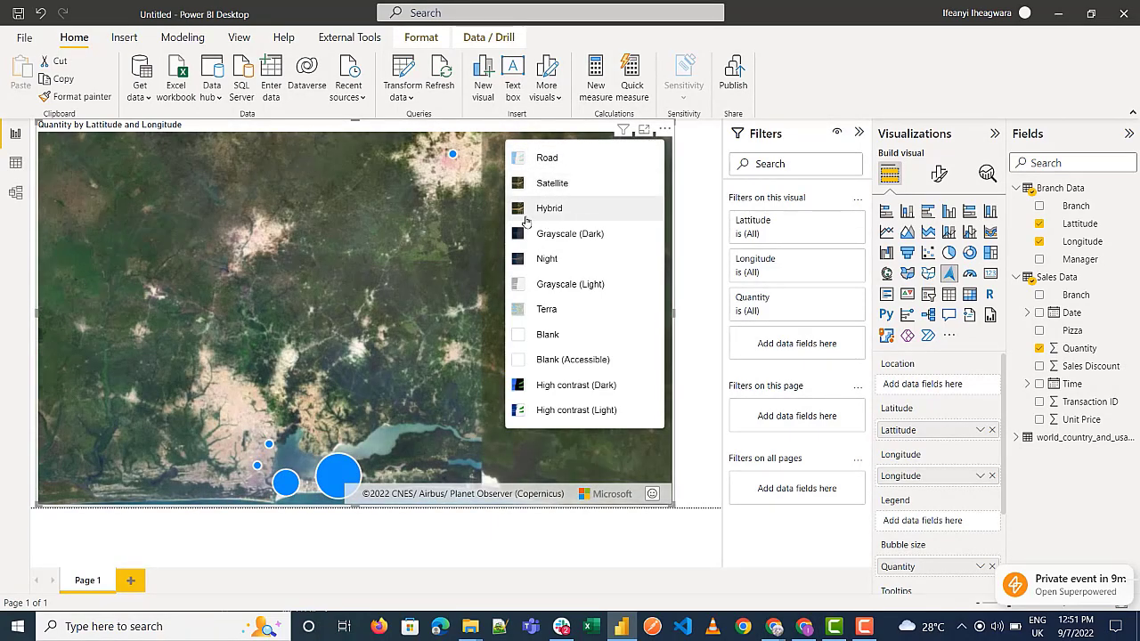
left_click(547, 214)
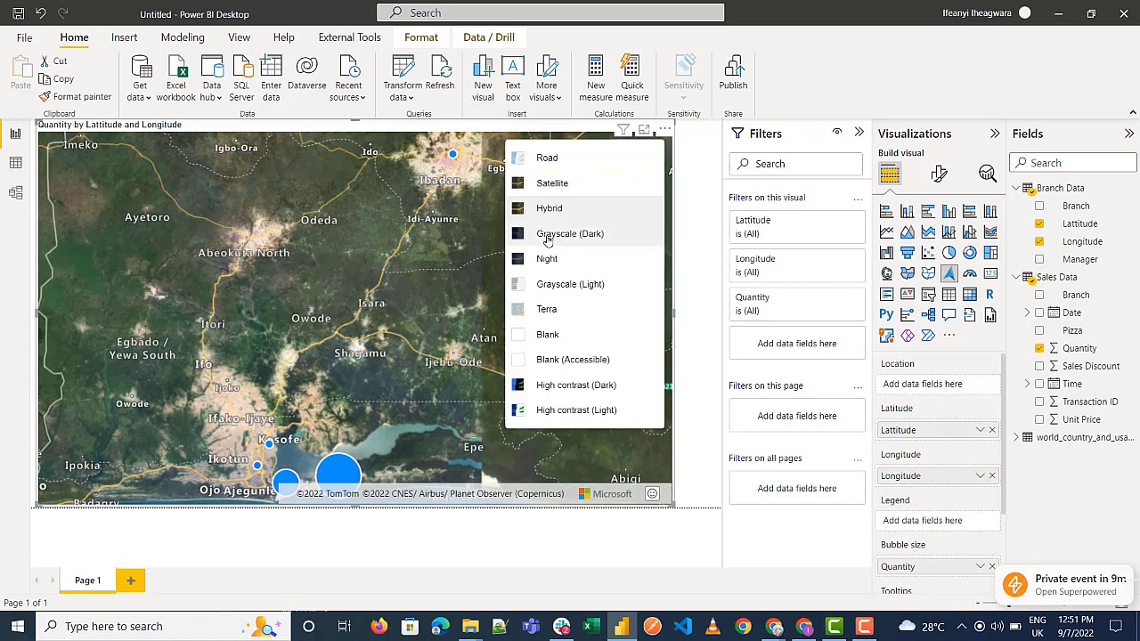
left_click(546, 234)
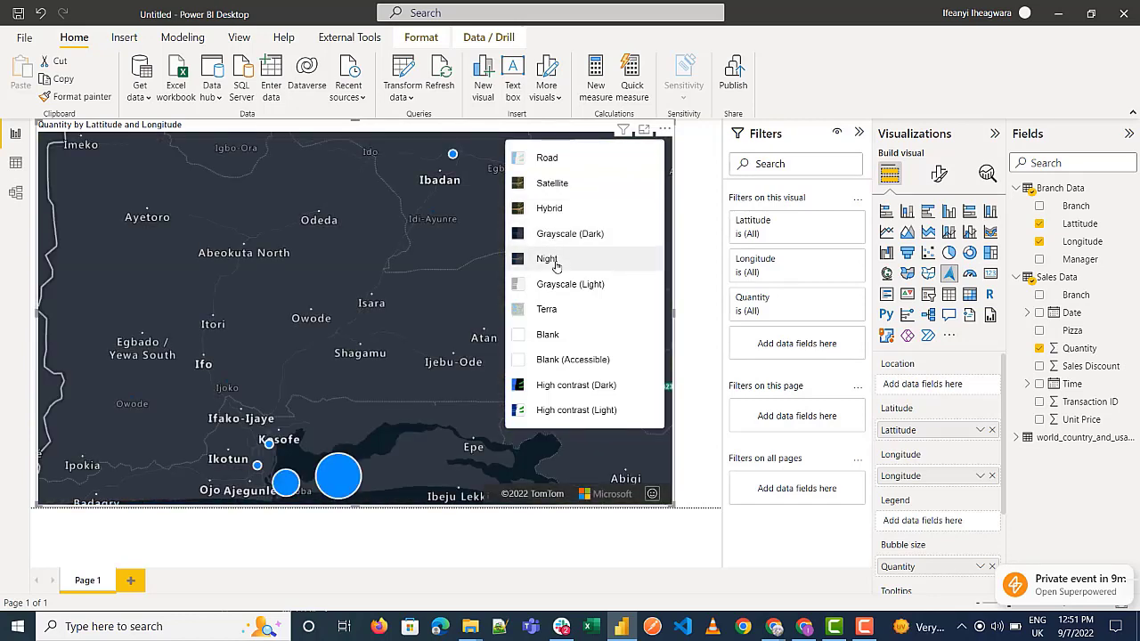
left_click(553, 262)
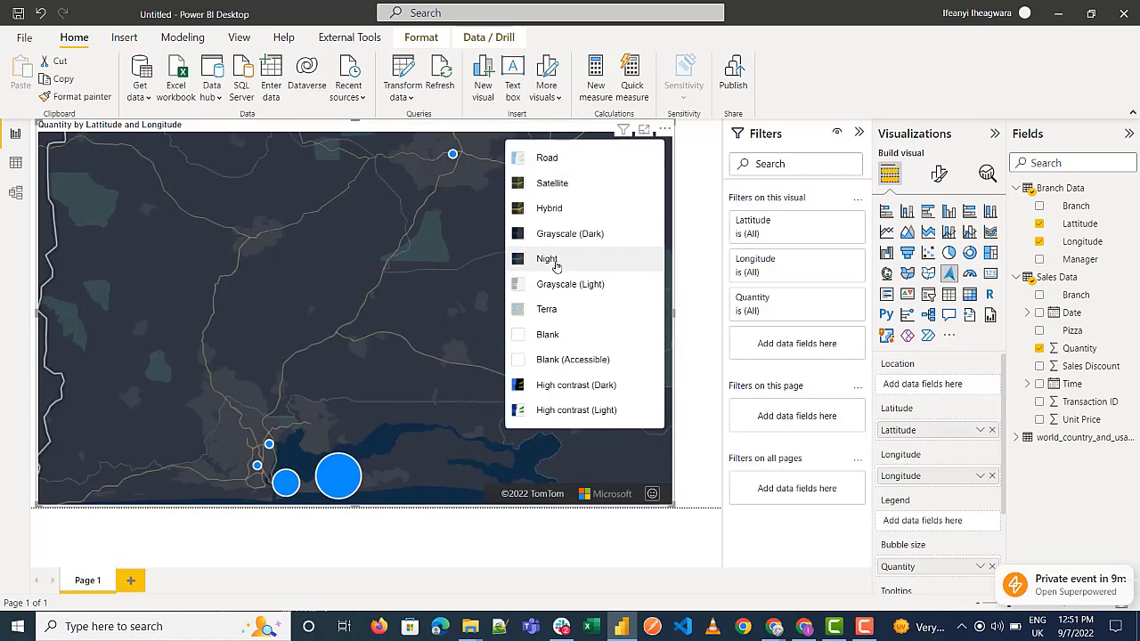
left_click(603, 286)
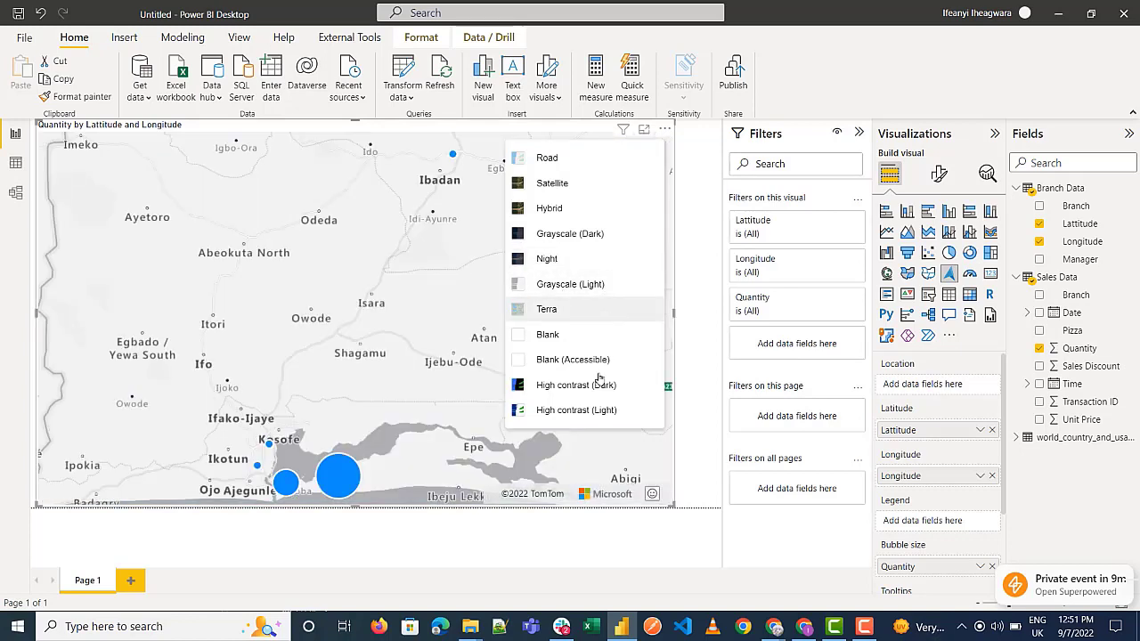
Settle on the Terra map style for the branch map
left_click(598, 414)
left_click(631, 159)
left_click(615, 156)
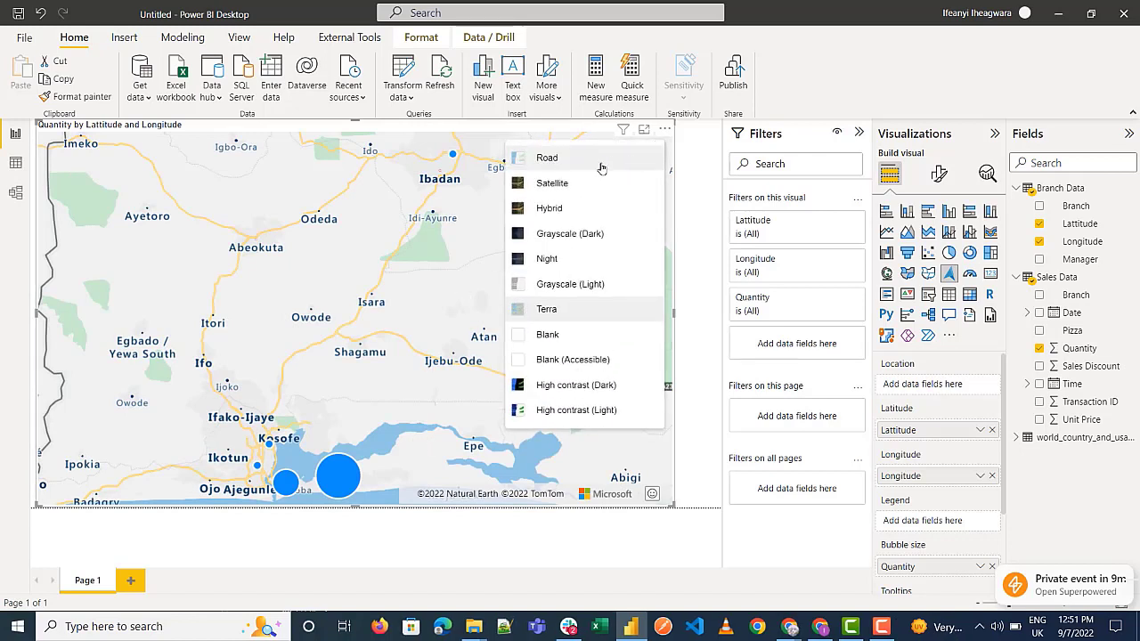
left_click(702, 302)
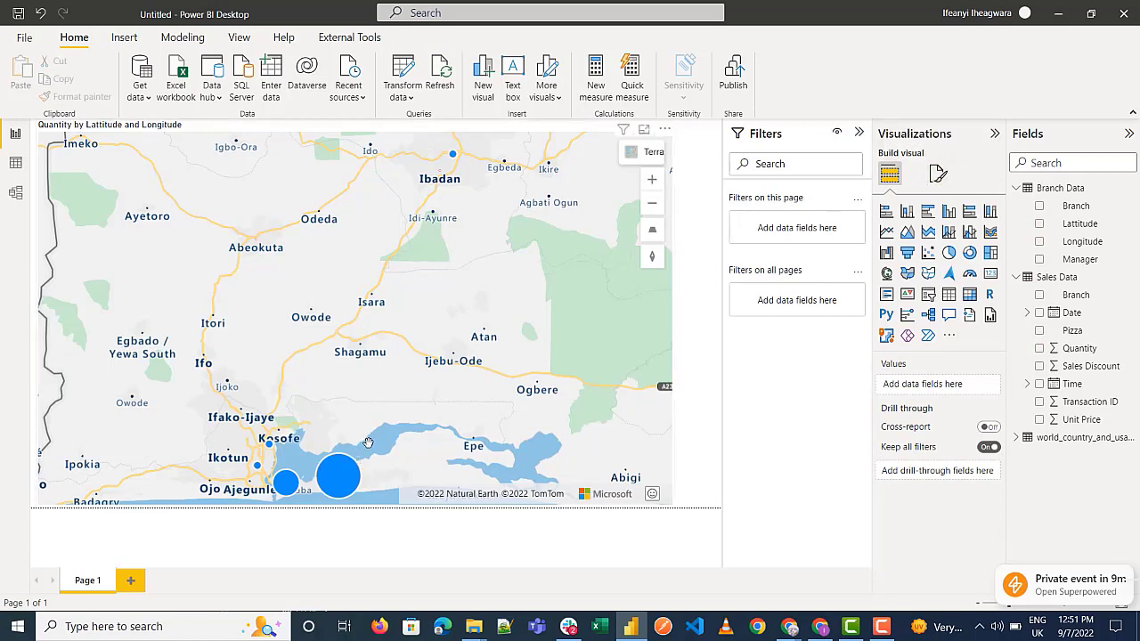
Pan and zoom the map into the Lagos Lagoon area
left_click_drag(368, 442, 399, 380)
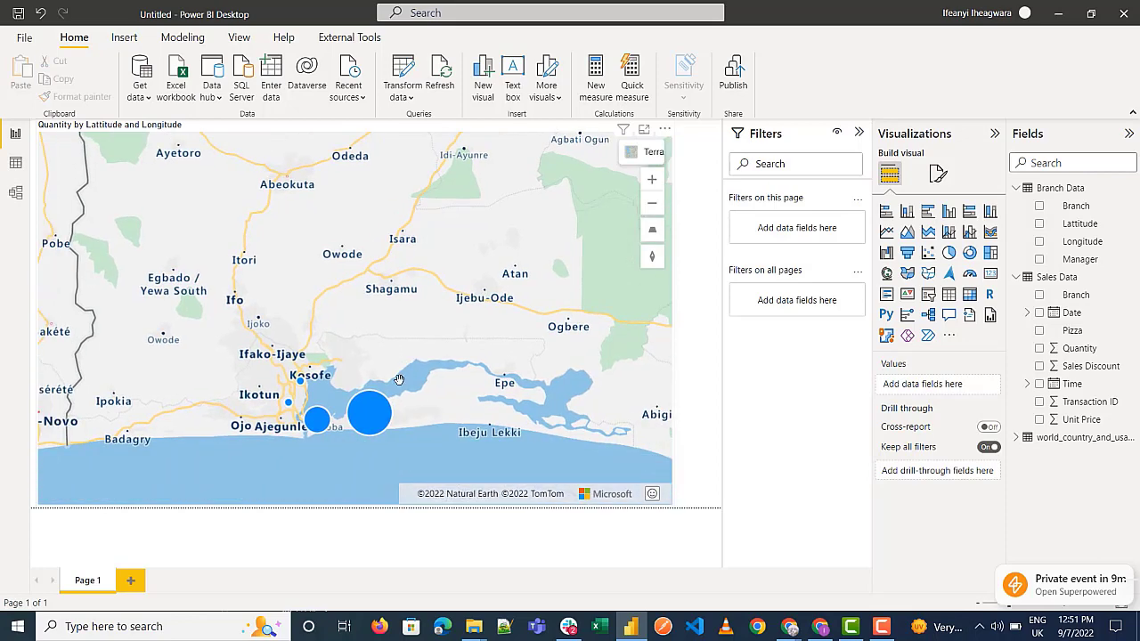
left_click(653, 182)
left_click_drag(492, 427, 460, 299)
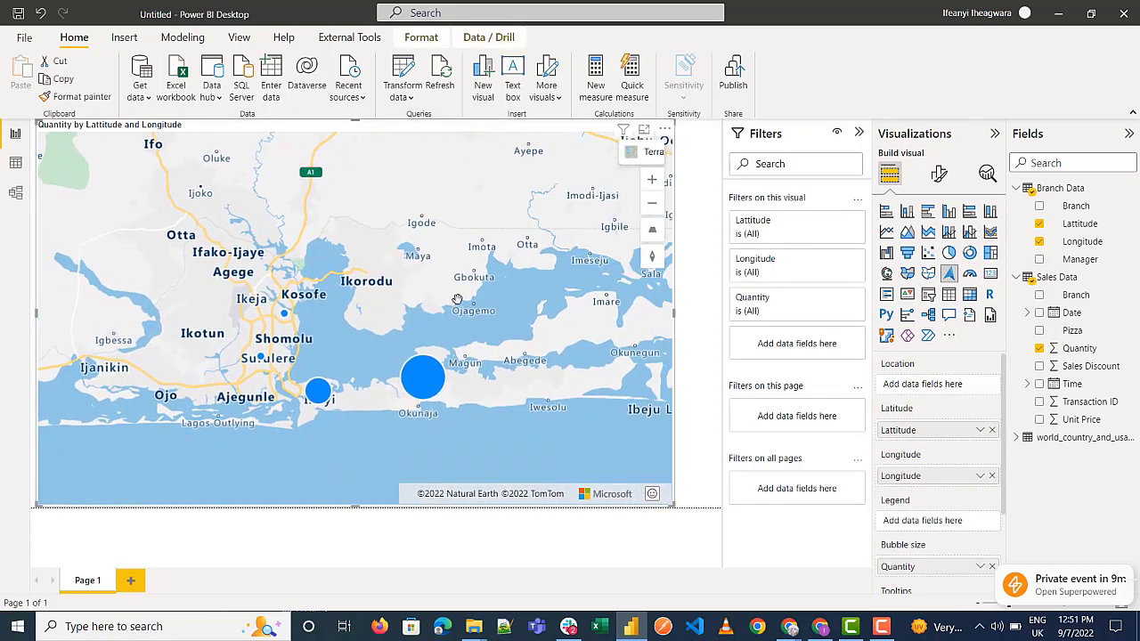
left_click(654, 204)
left_click(652, 185)
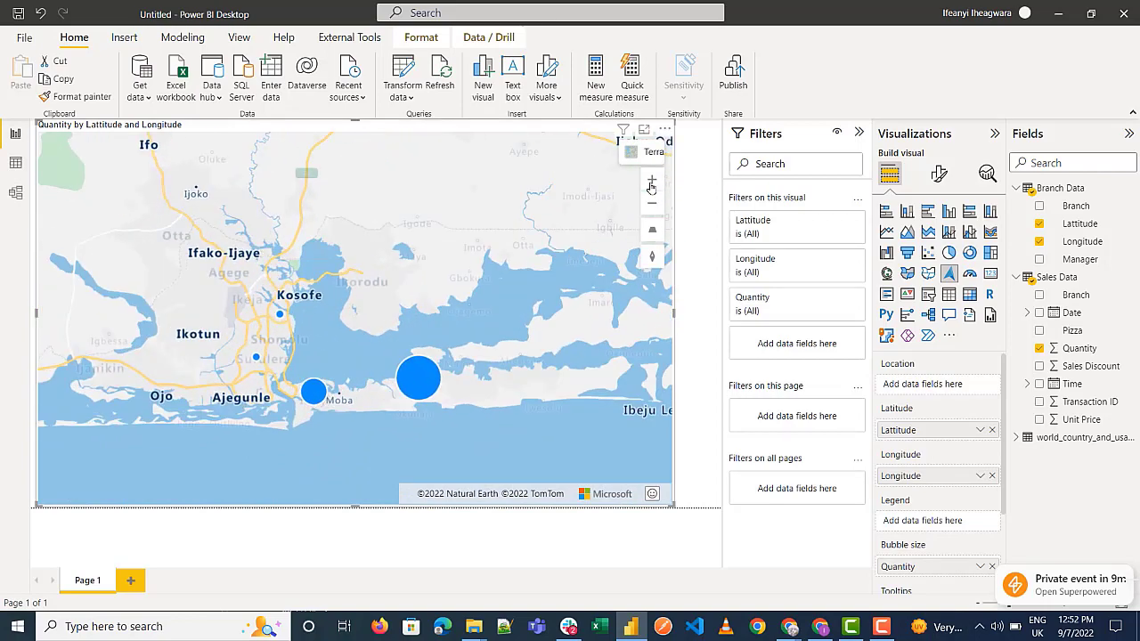
left_click(651, 183)
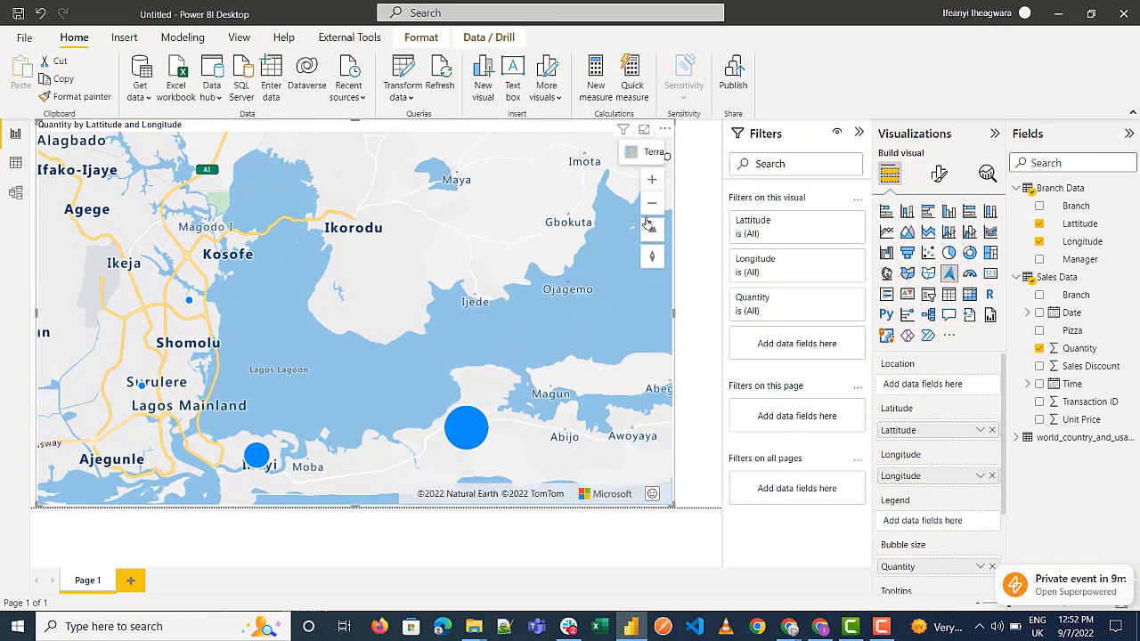
Tilt the map into 3-D perspective and rotate it around the lagoon
mouse_move(660, 234)
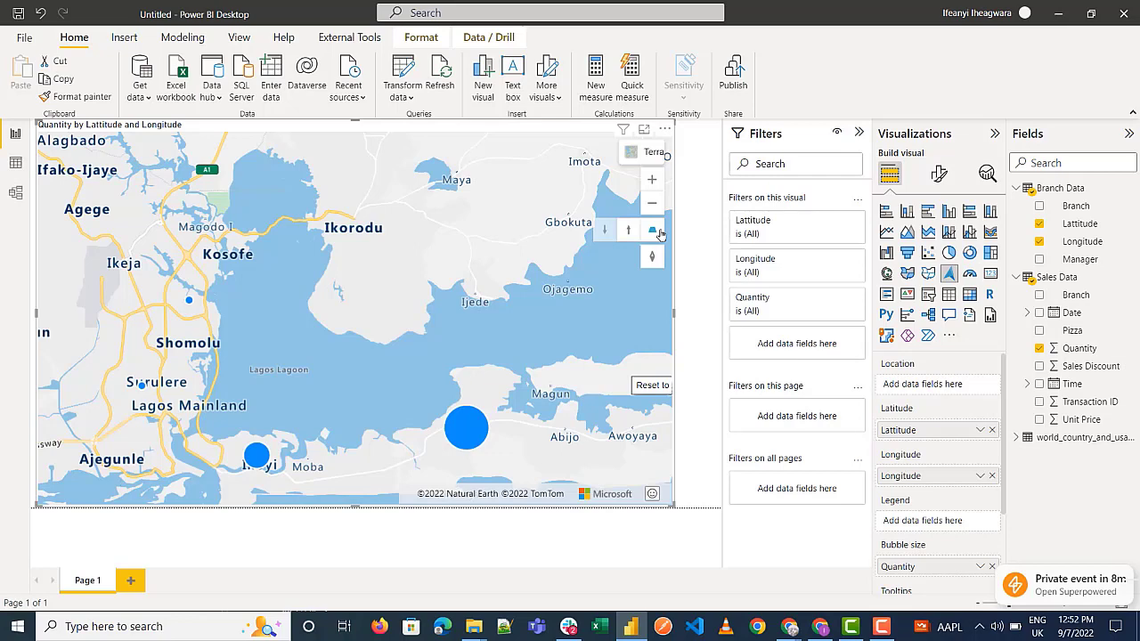
left_click(628, 231)
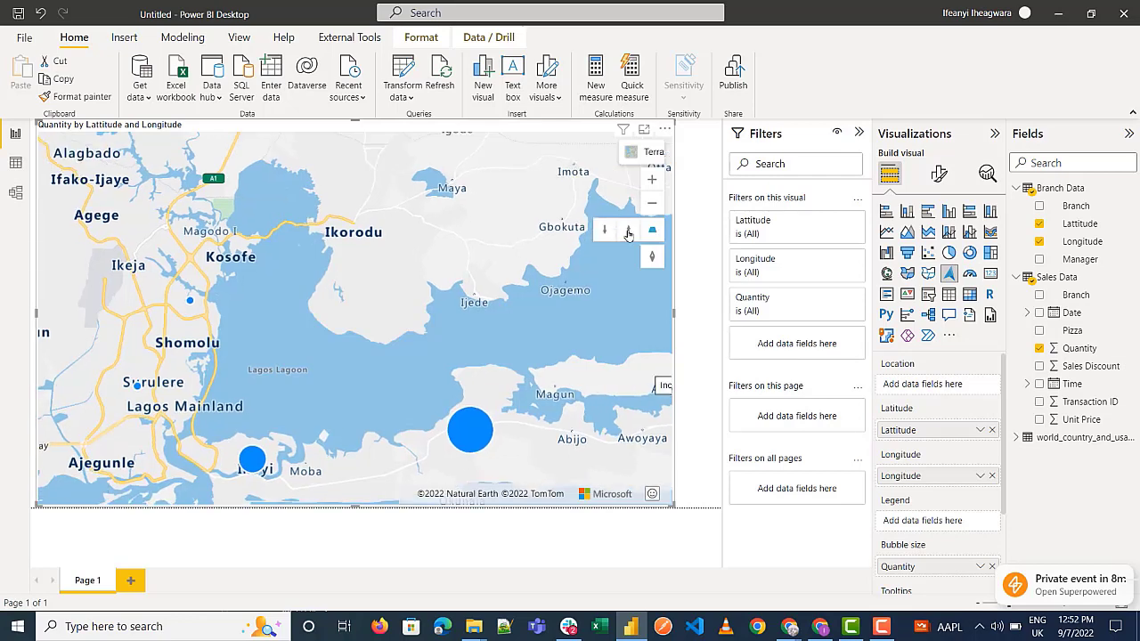
left_click(628, 232)
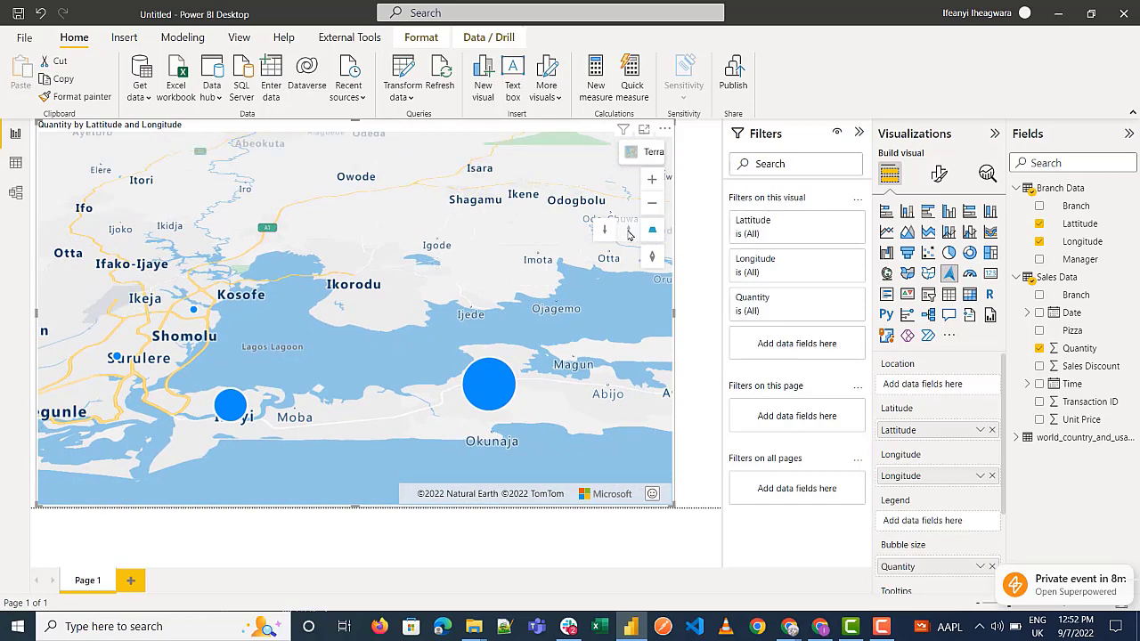
mouse_move(656, 265)
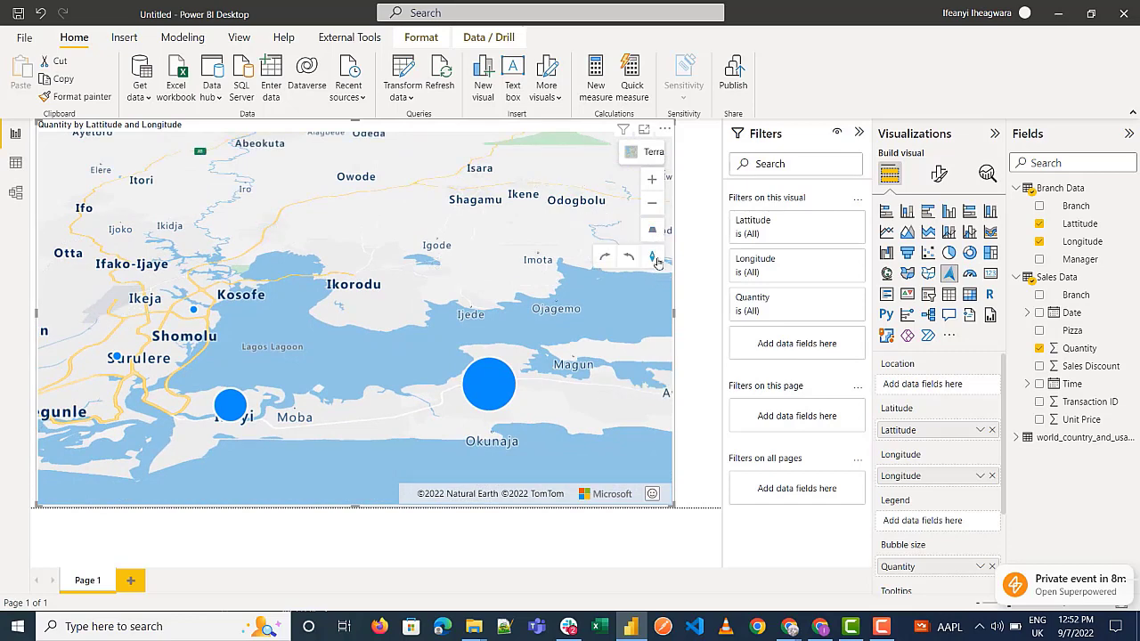
left_click(628, 259)
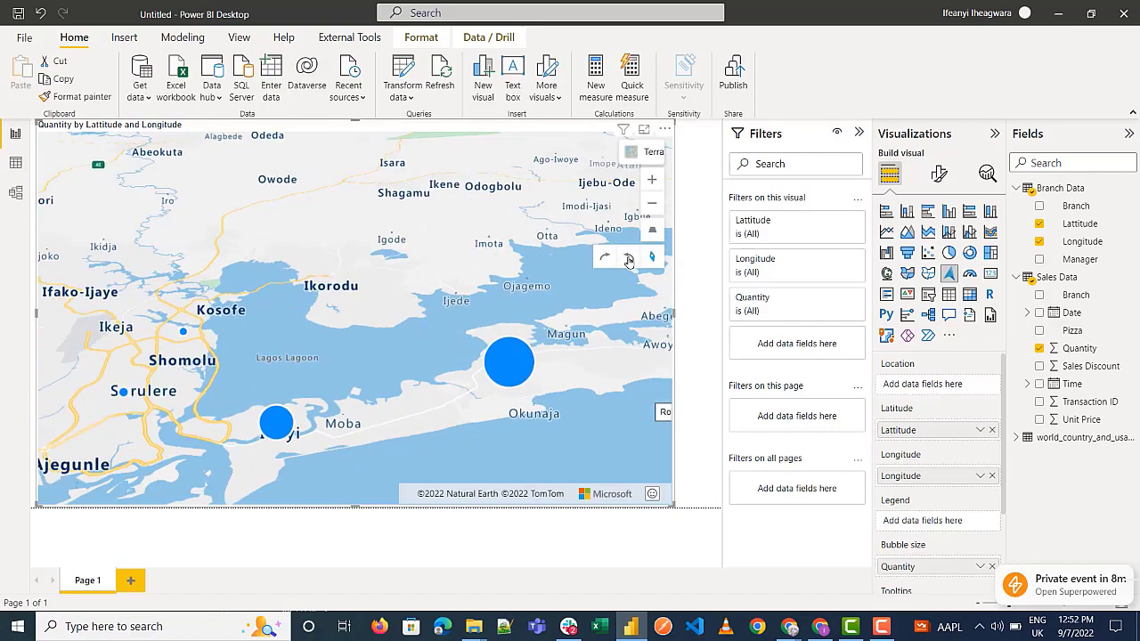
left_click(628, 259)
left_click(628, 259)
left_click(628, 260)
left_click(627, 259)
left_click(627, 259)
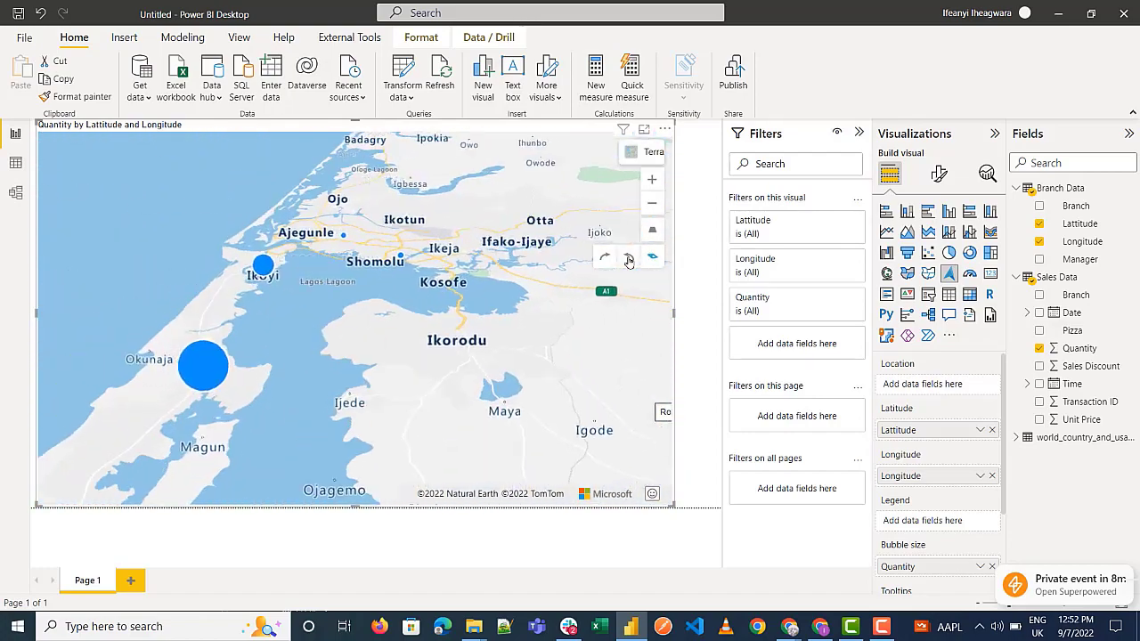
left_click(628, 259)
left_click(628, 259)
left_click(627, 259)
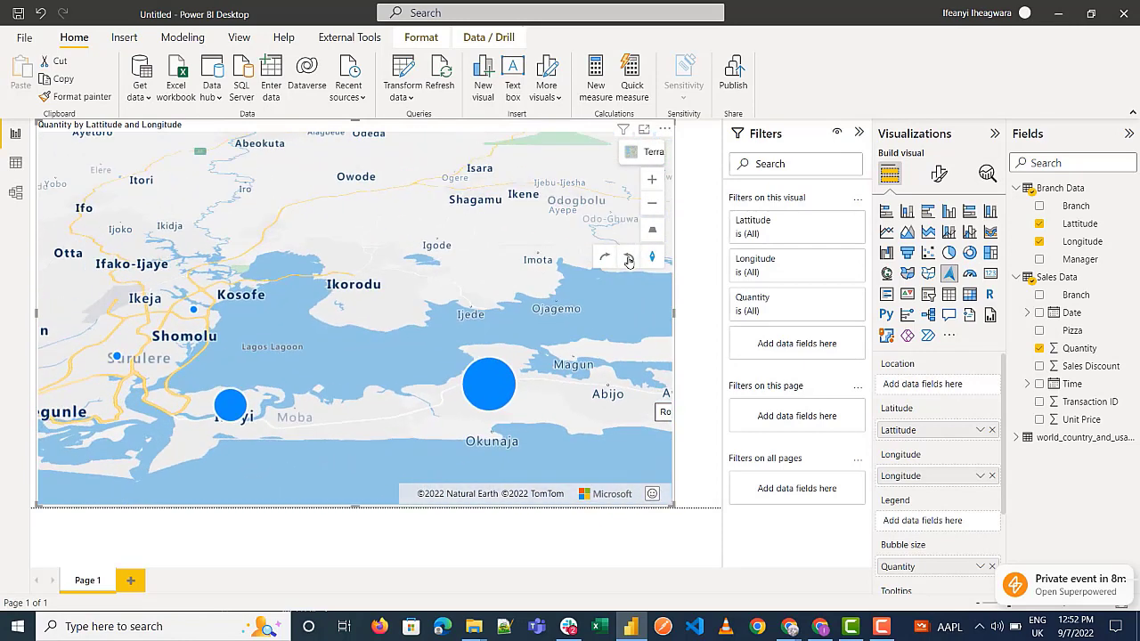
left_click(686, 185)
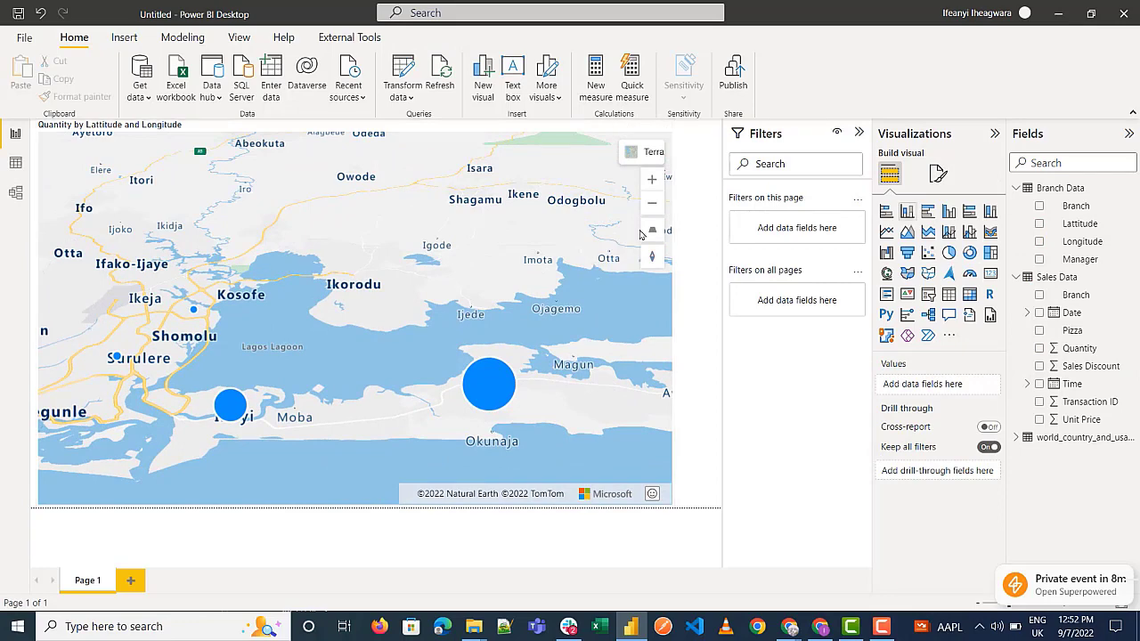
Turn on the Bubble layer and set the default bubble colour to purple
left_click(622, 307)
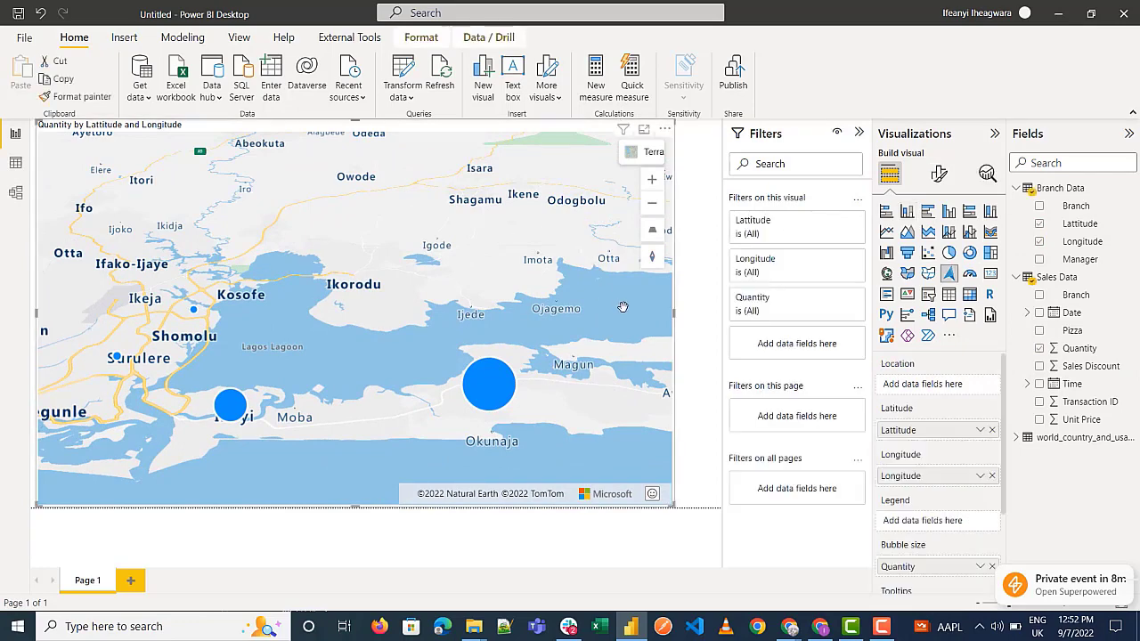
left_click(938, 175)
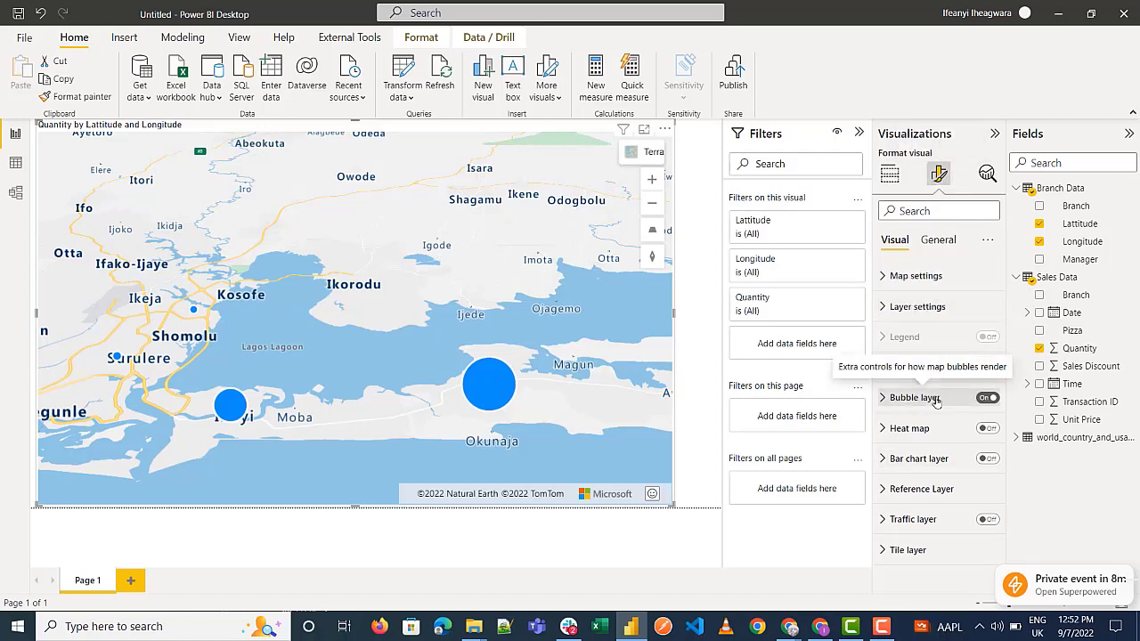
left_click(985, 398)
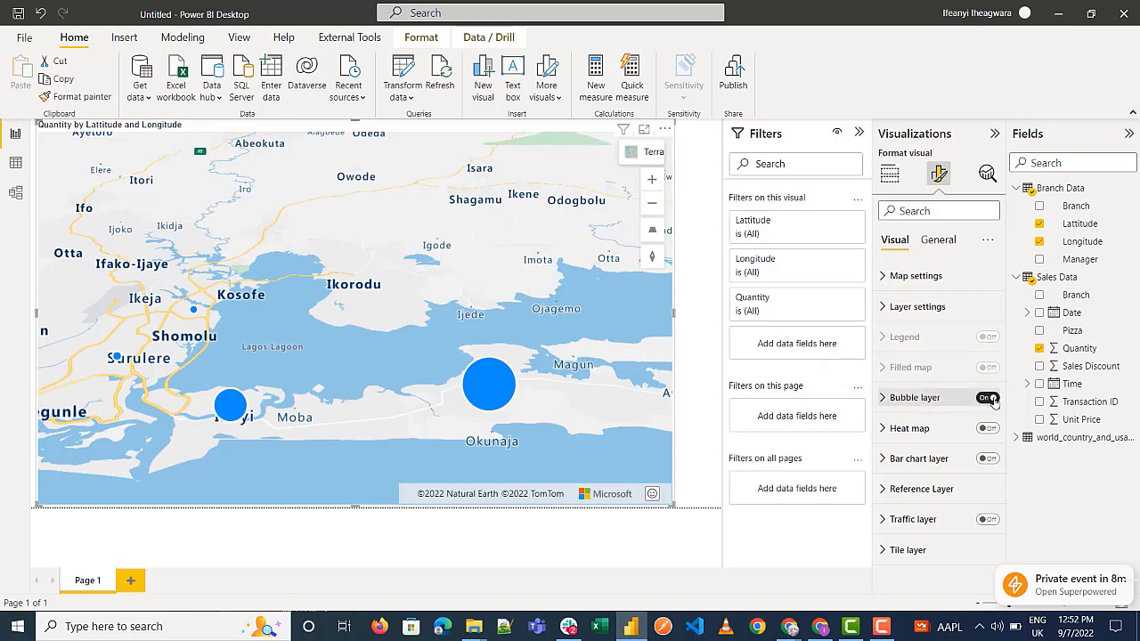
left_click(936, 399)
scroll(926, 463, "down", 3)
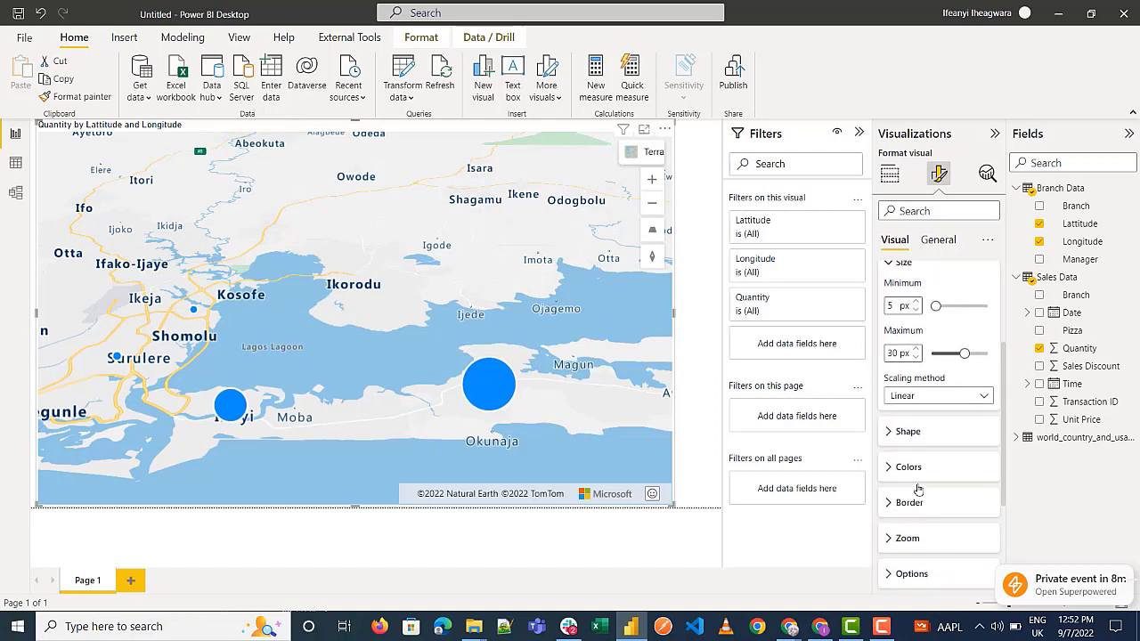
scroll(918, 498, "up", 1)
left_click(925, 533)
scroll(922, 534, "down", 1)
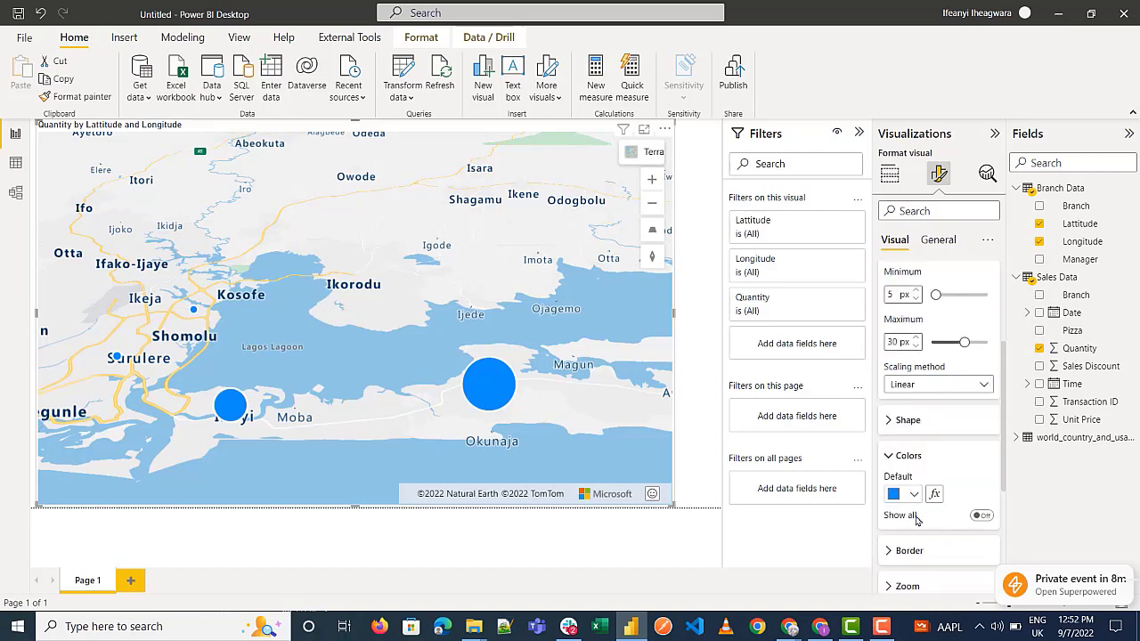
left_click(914, 495)
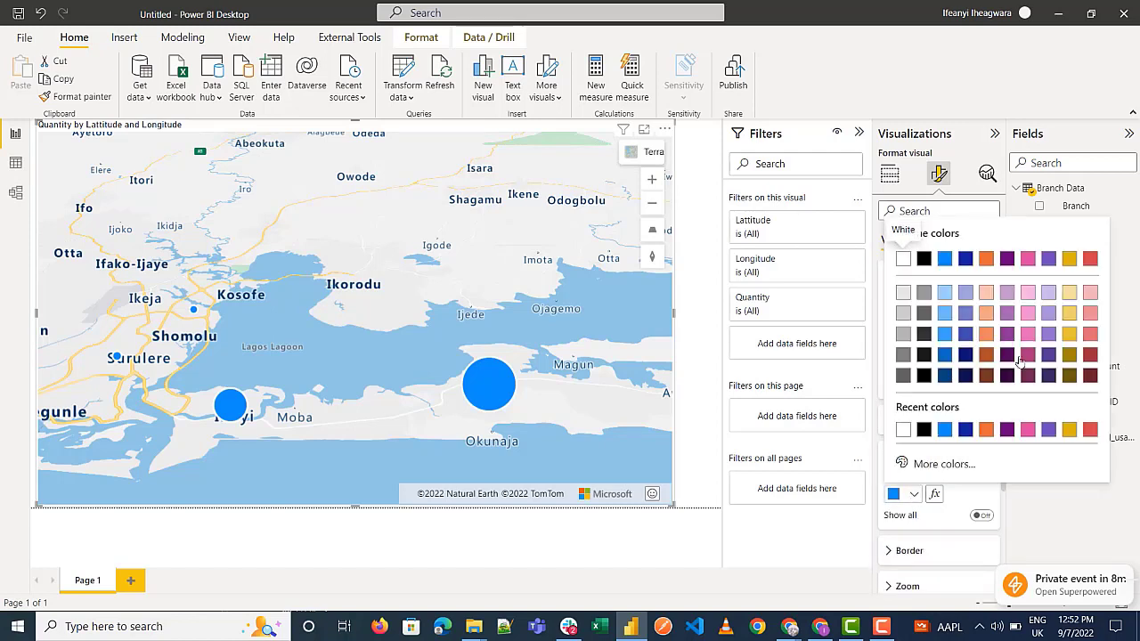
left_click(1007, 260)
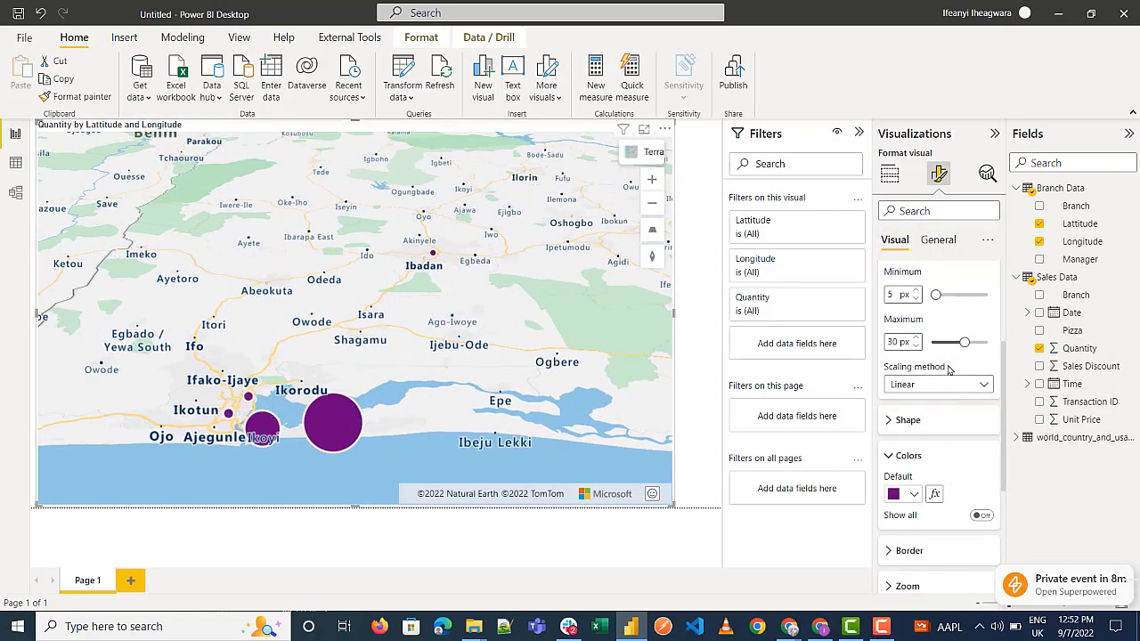
Raise the minimum bubble size to 11 px and collapse the Bubble layer
scroll(957, 374, "up", 1)
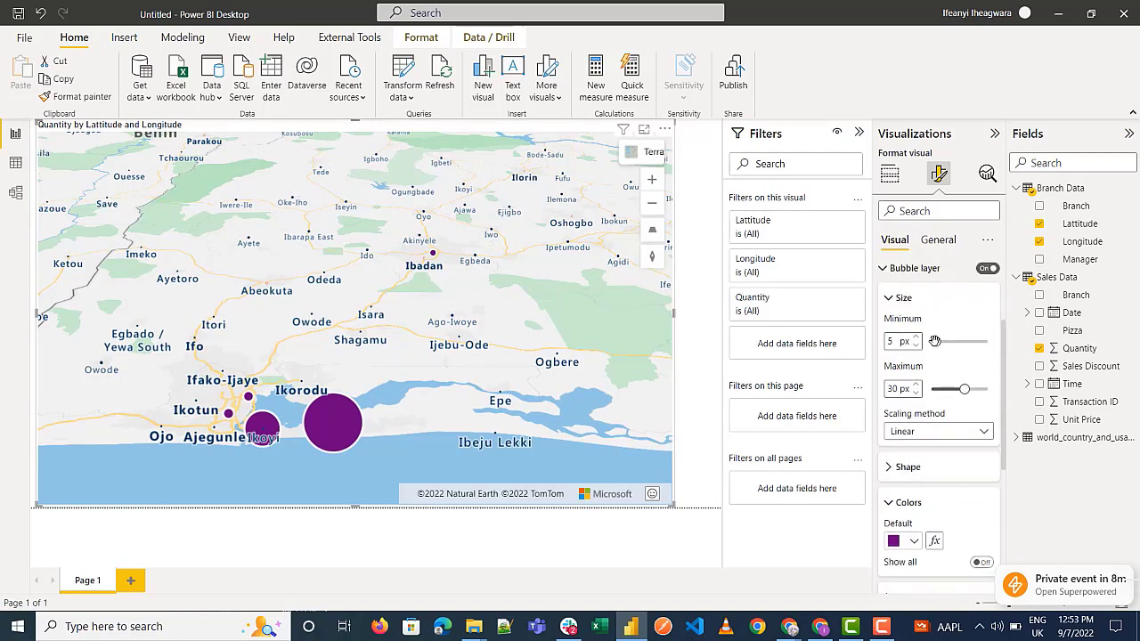
left_click_drag(935, 341, 943, 342)
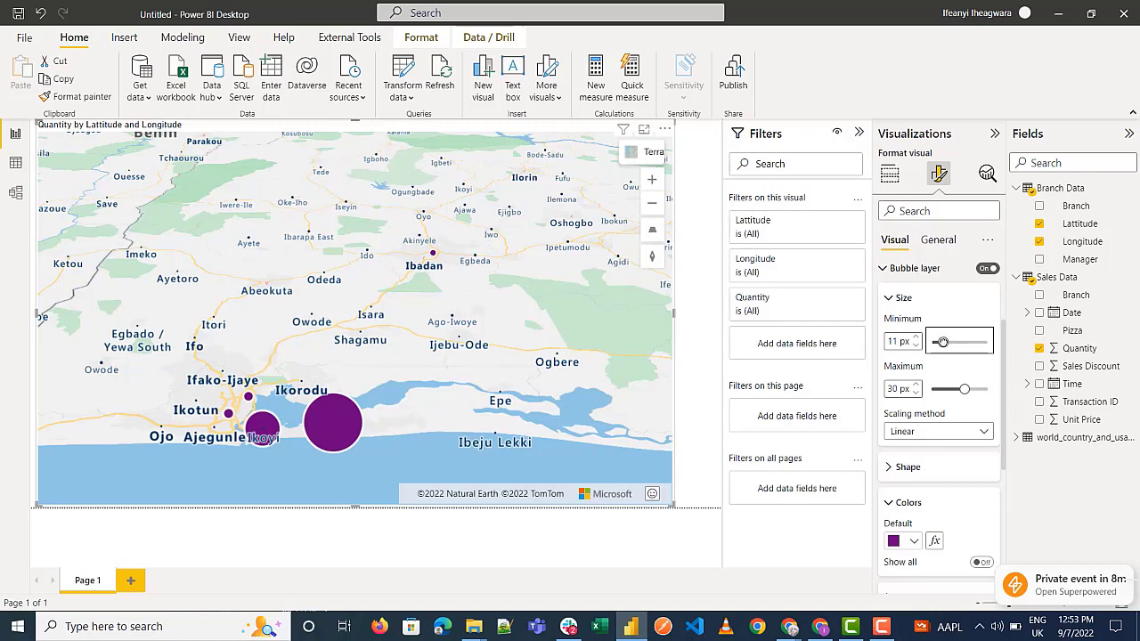
left_click(922, 276)
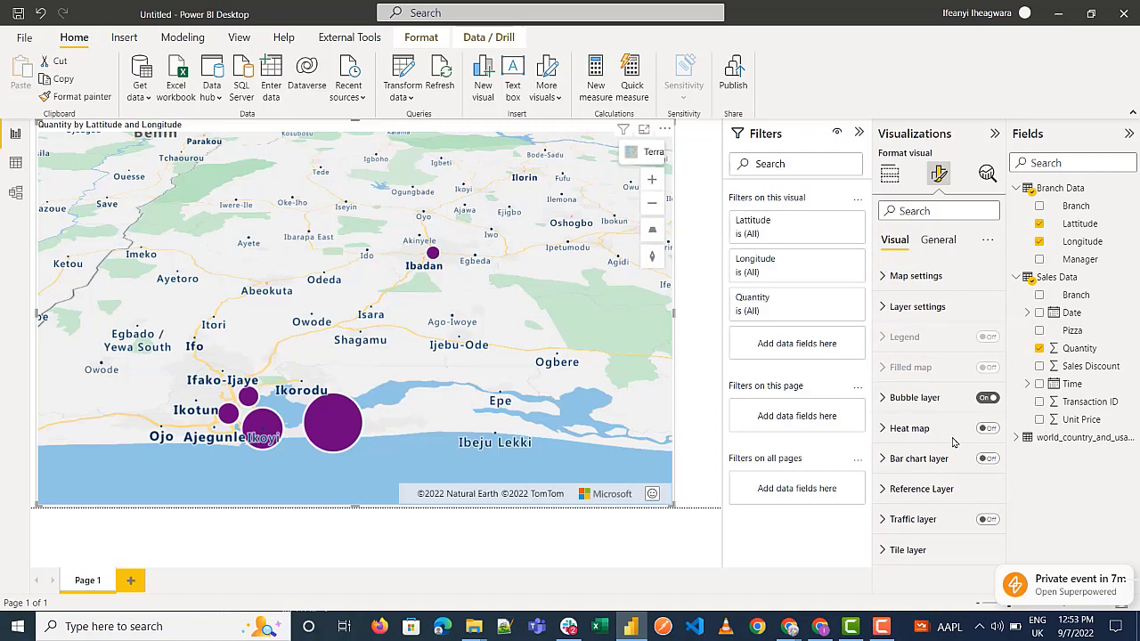
Switch the Bubble layer off and the Heat map layer on
left_click(987, 405)
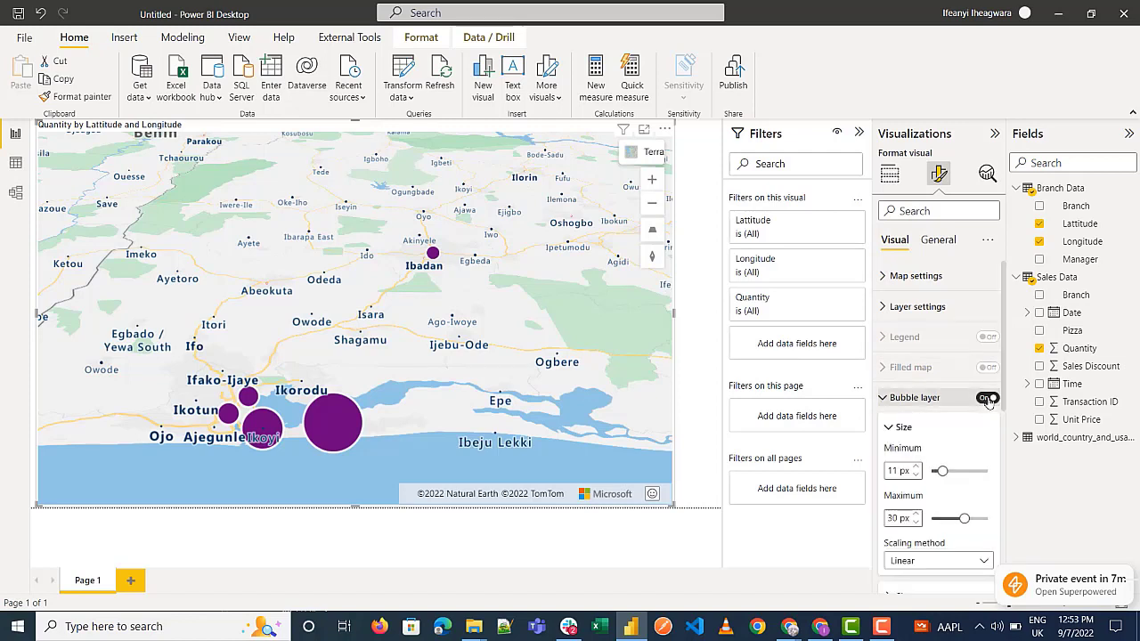
left_click(986, 399)
left_click(905, 406)
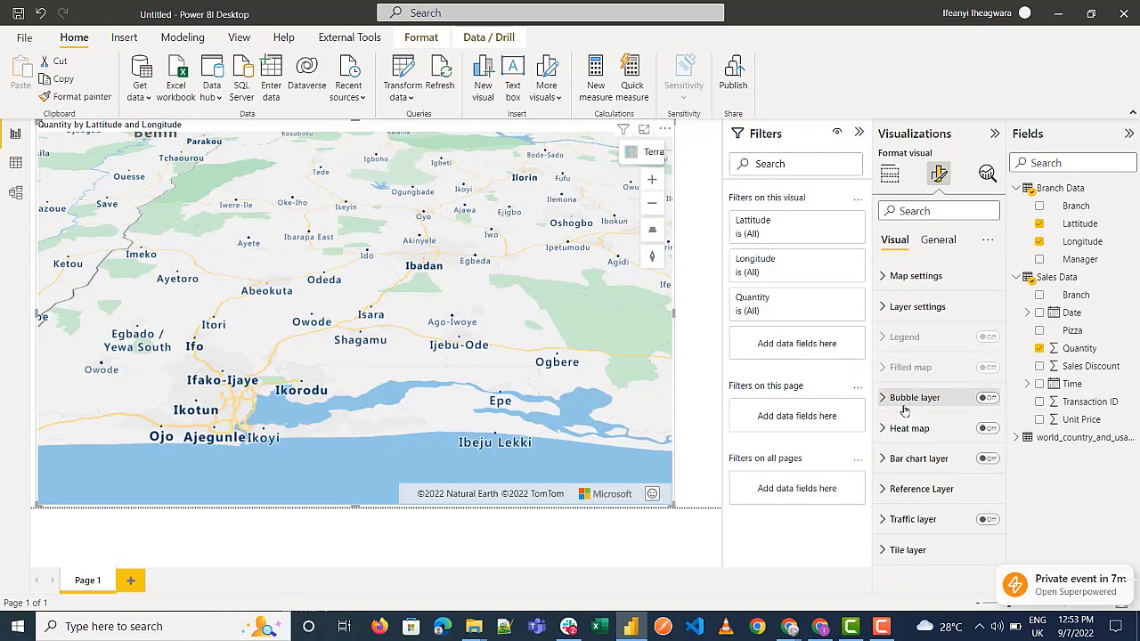
left_click(986, 431)
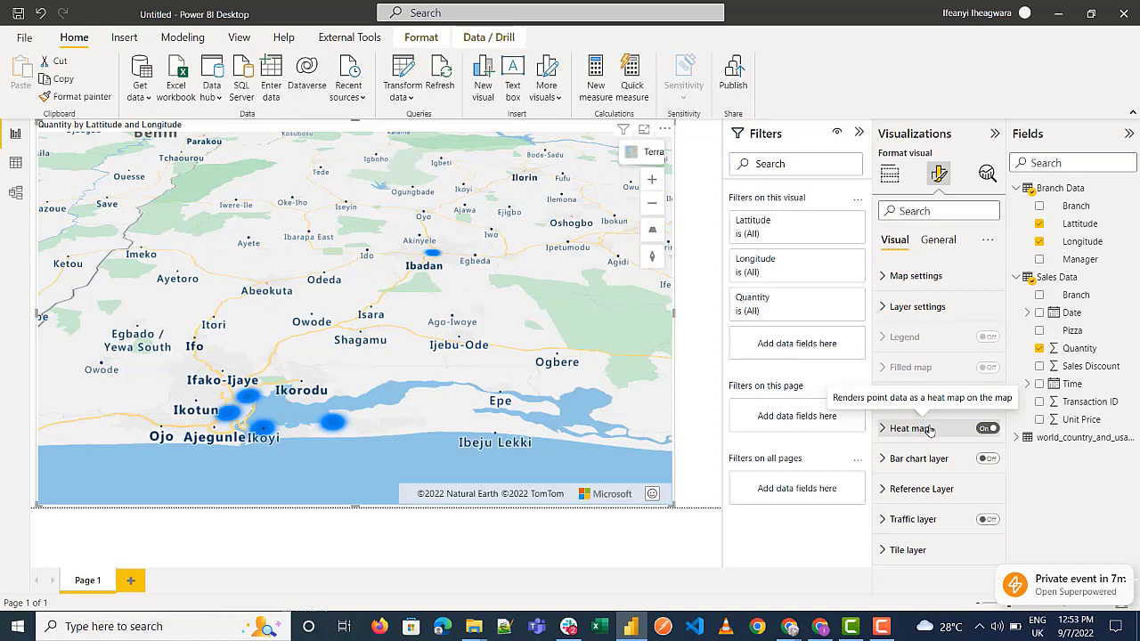
Turn on the 3D Bar chart layer and turn off the Heat map
left_click(986, 458)
left_click(988, 428)
scroll(338, 382, "up", 1)
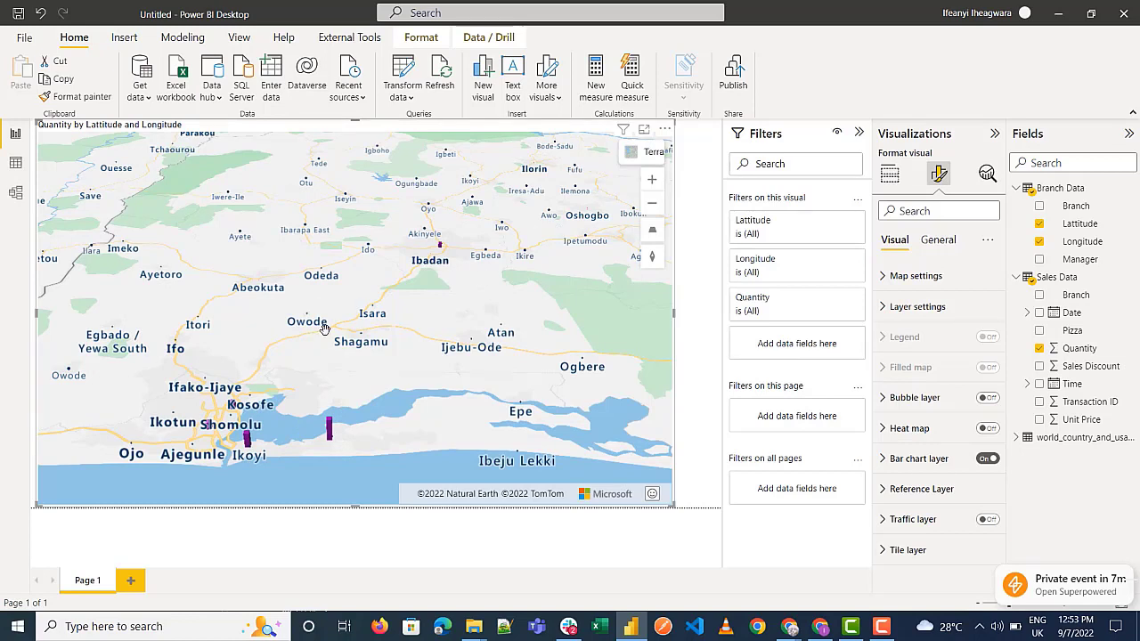
Zoom and tilt the map over Lagos so the purple bars stand in 3D
left_click_drag(569, 390, 587, 292)
left_click(628, 233)
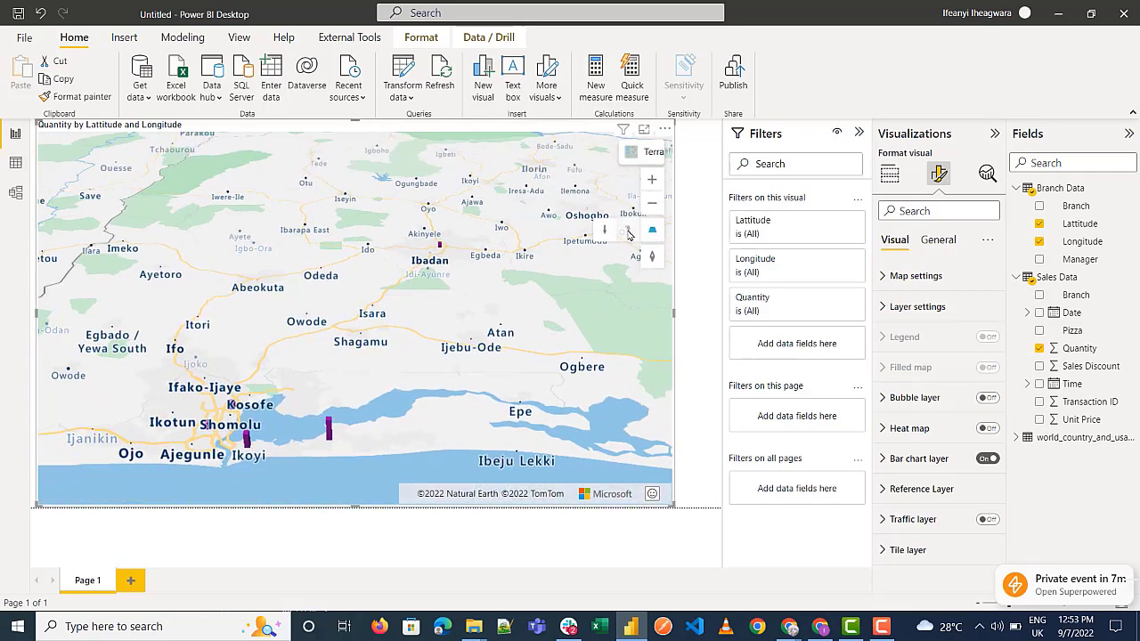
left_click(653, 180)
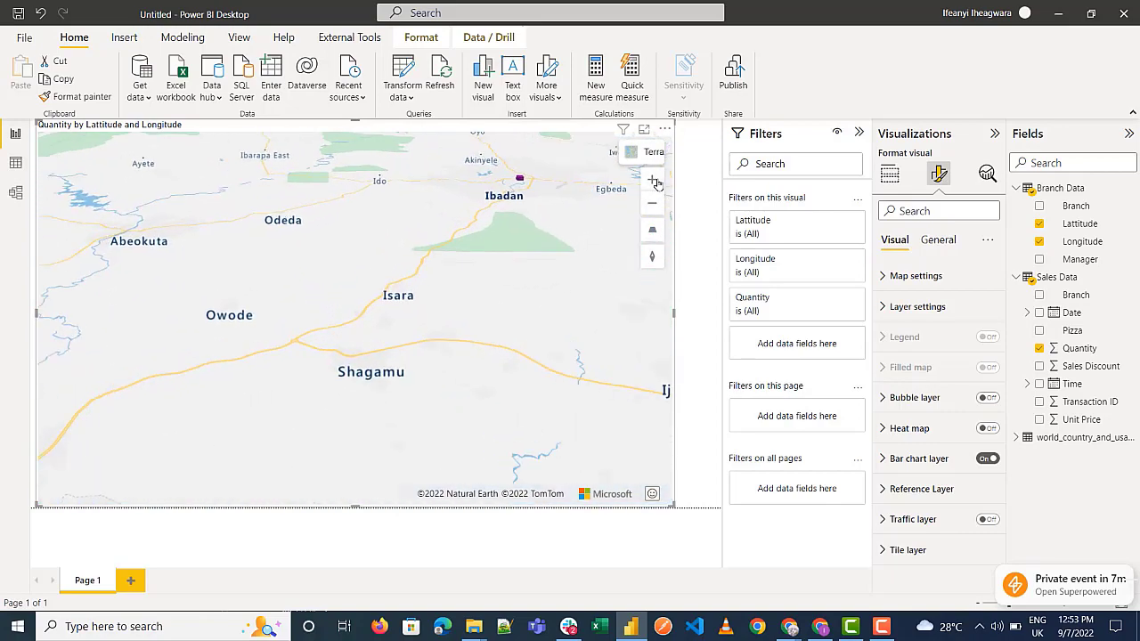
left_click_drag(481, 428, 439, 232)
left_click(652, 233)
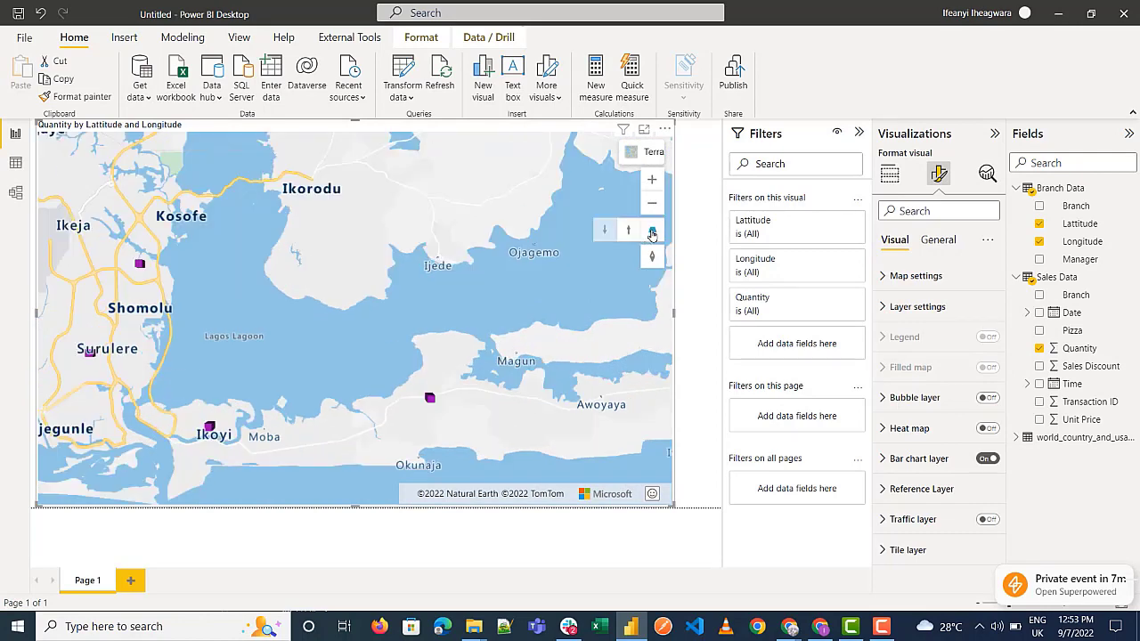
left_click(635, 233)
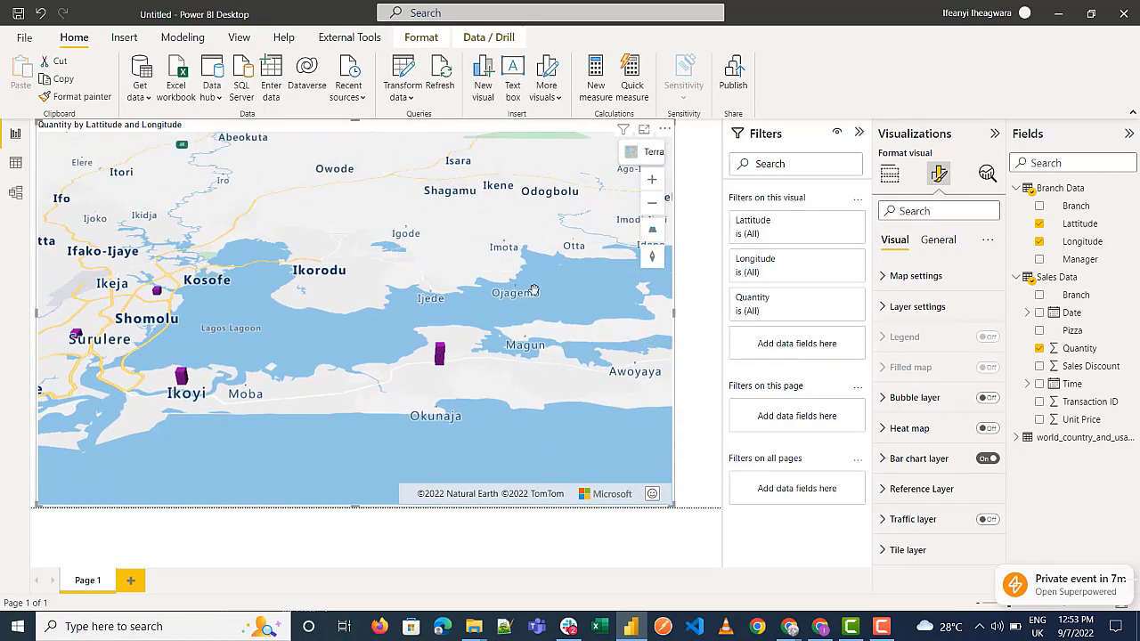
left_click_drag(573, 275, 642, 219)
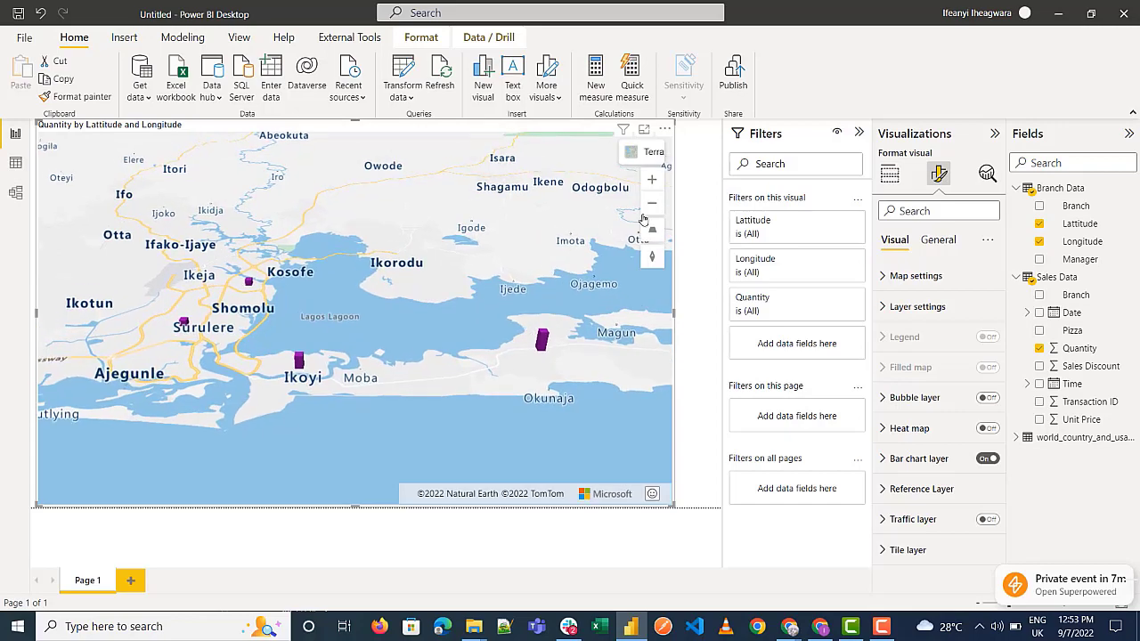
Rotate the tilted map to inspect the bars, then reselect the map visual
mouse_move(655, 256)
left_click(624, 266)
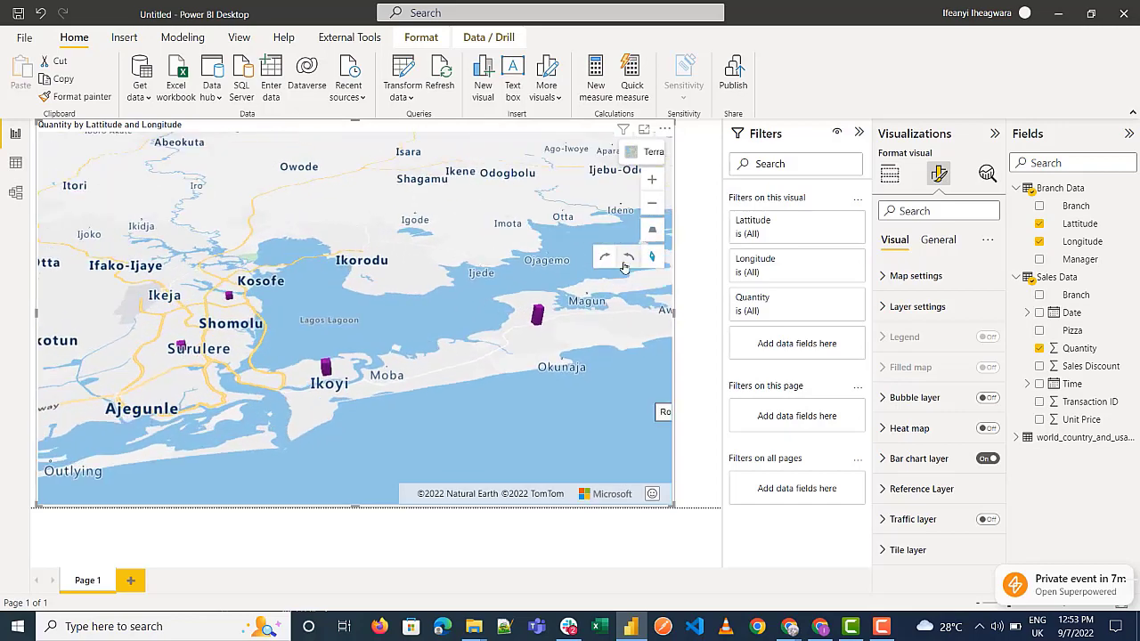
left_click(624, 266)
left_click(624, 266)
left_click(624, 266)
left_click(624, 266)
left_click(624, 267)
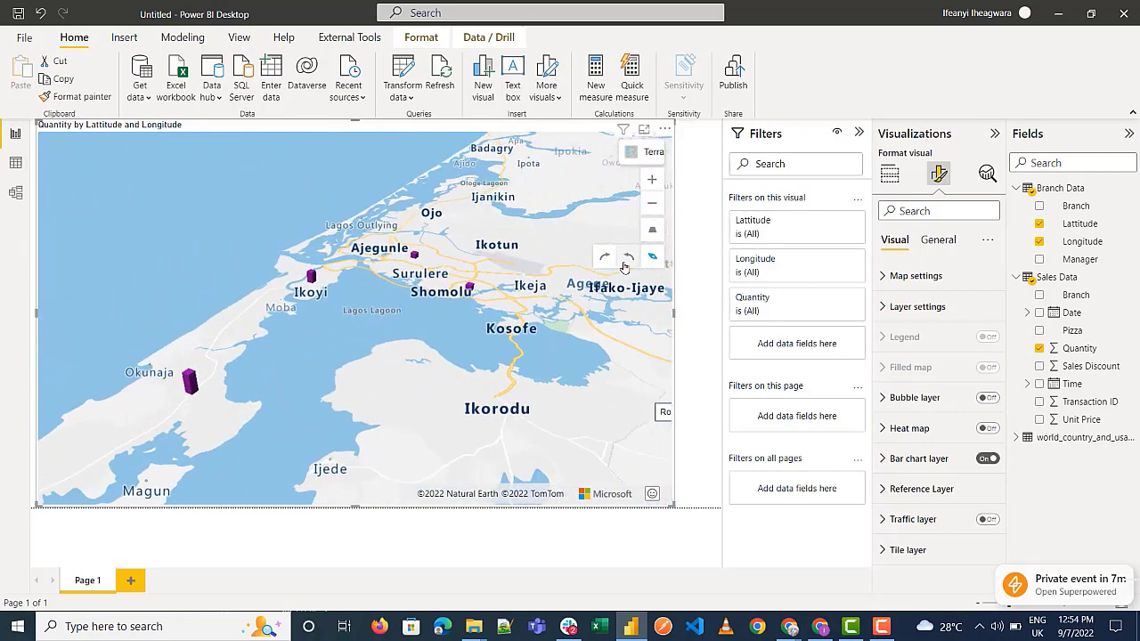
left_click(624, 266)
left_click(624, 267)
left_click(624, 266)
left_click(624, 267)
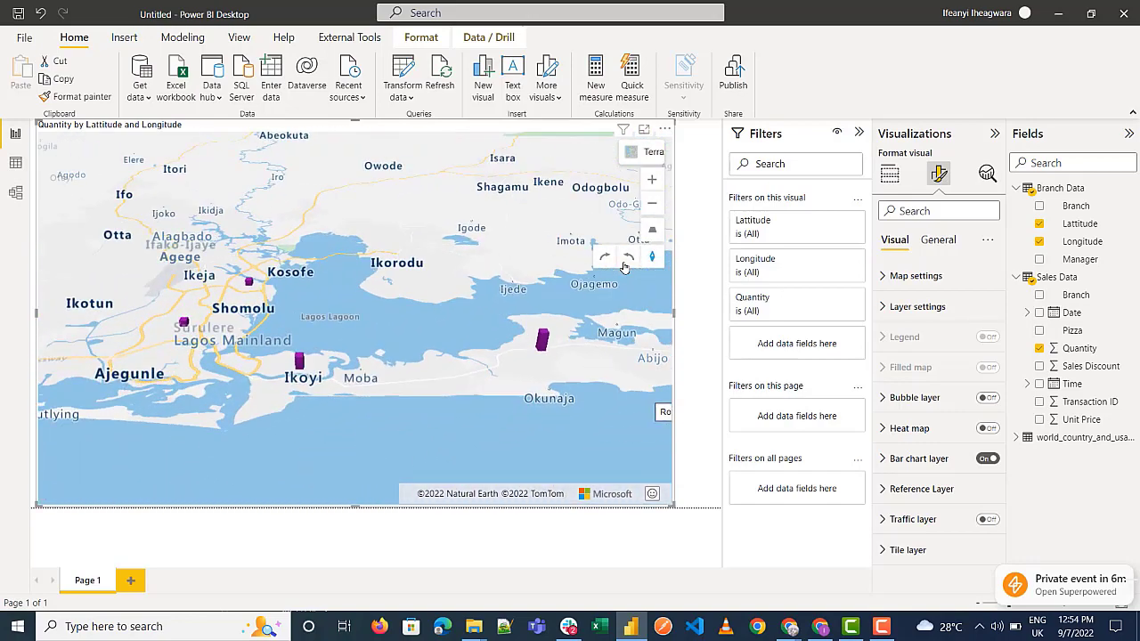
left_click(701, 338)
left_click(619, 258)
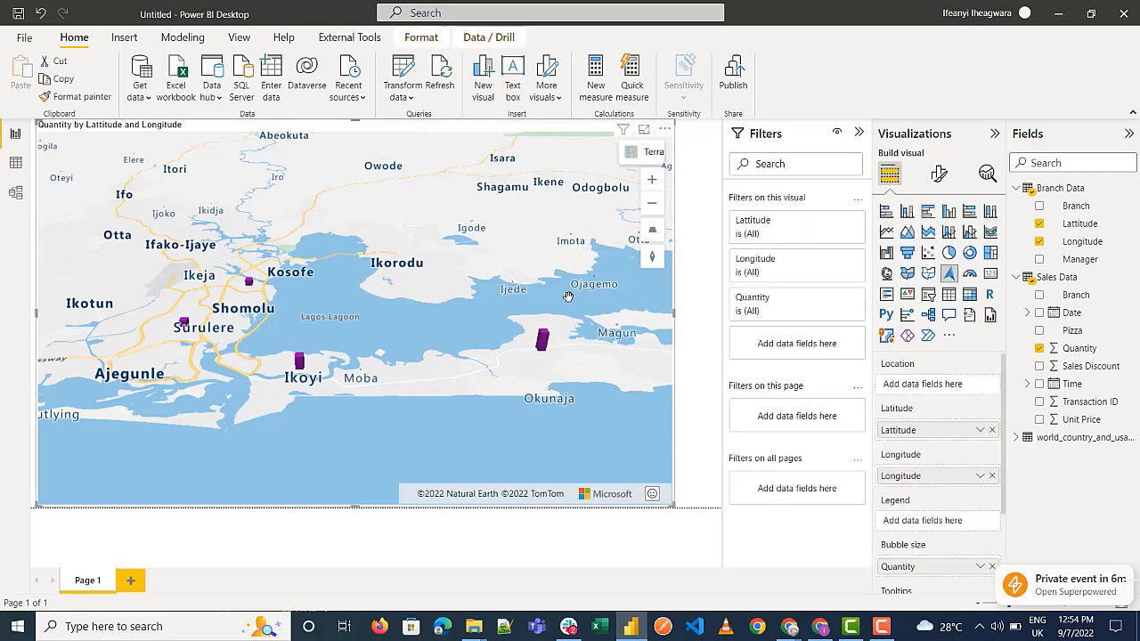
left_click(937, 174)
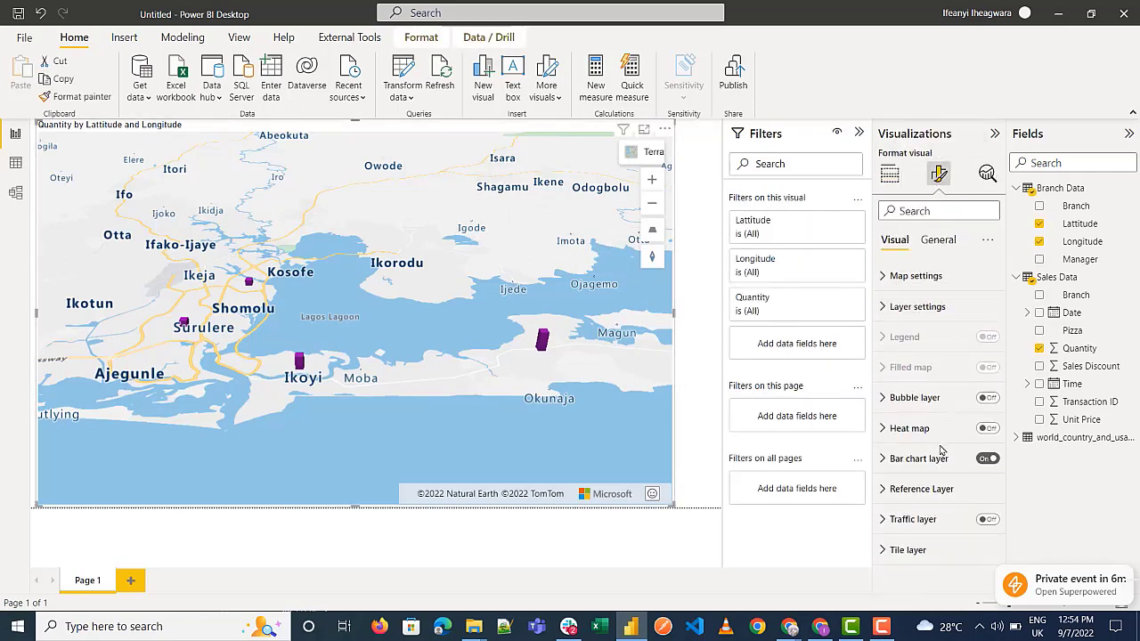
Expand the Reference layer settings and bring up the Nigeria states and LGAs JSON gist in Chrome
left_click(941, 490)
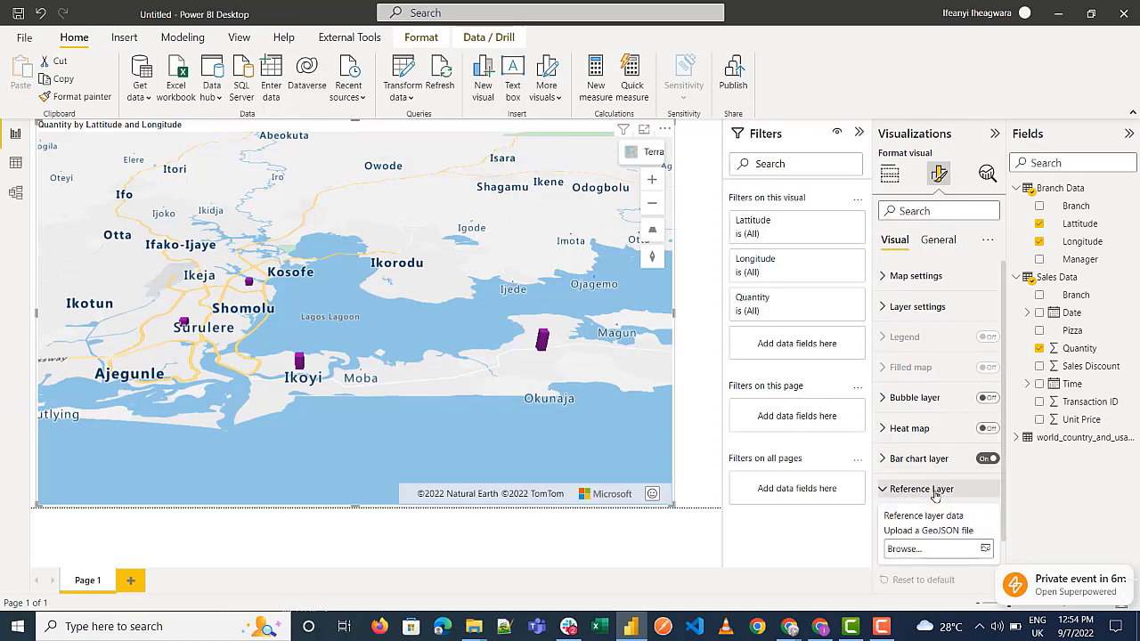
scroll(935, 494, "down", 1)
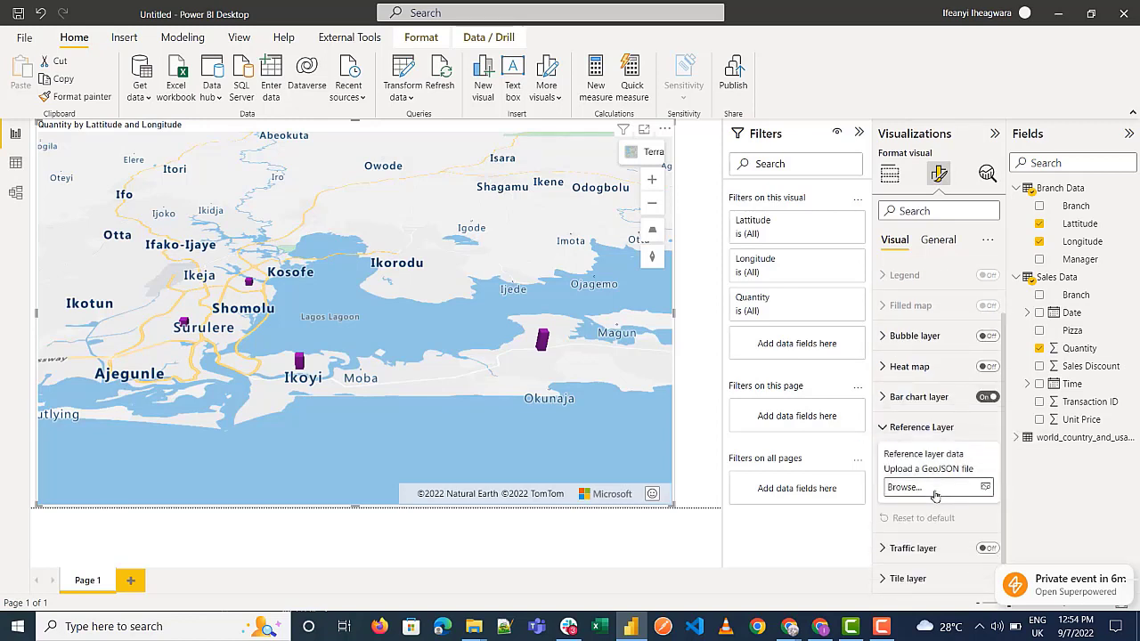
left_click(789, 626)
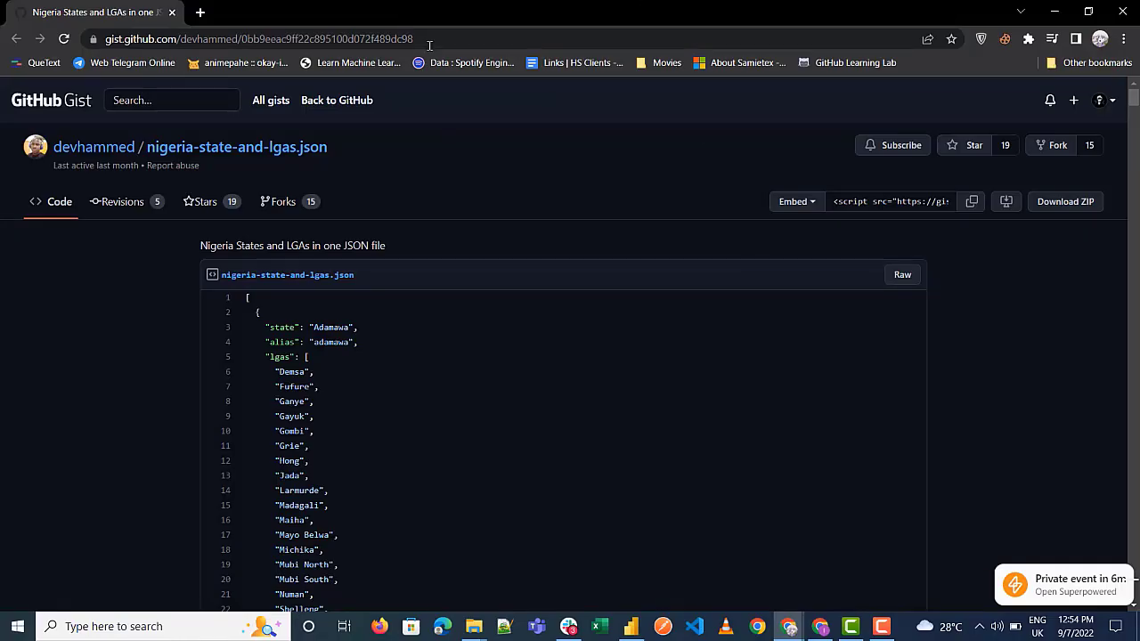
Scroll through the nigeria-state-and-lgas.json gist, then return to Power BI Desktop
scroll(509, 347, "down", 5)
scroll(510, 348, "up", 5)
scroll(510, 350, "down", 14)
scroll(510, 351, "up", 14)
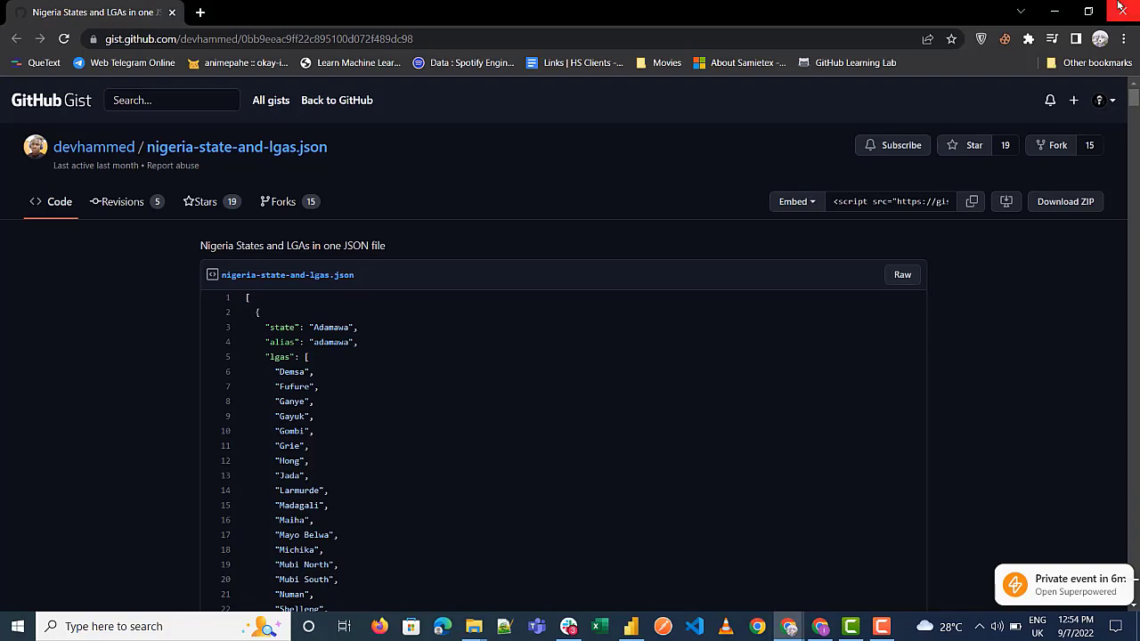
left_click(1054, 12)
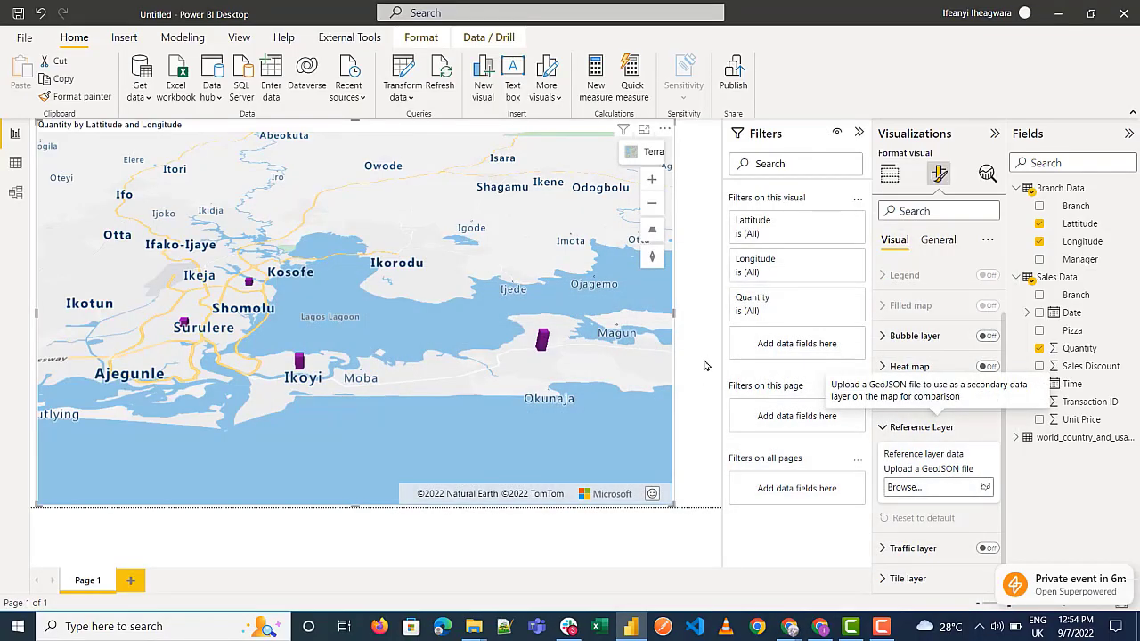
Load the nigeria-state-and-… GeoJSON file as the map's reference layer data
left_click(936, 487)
key("Return")
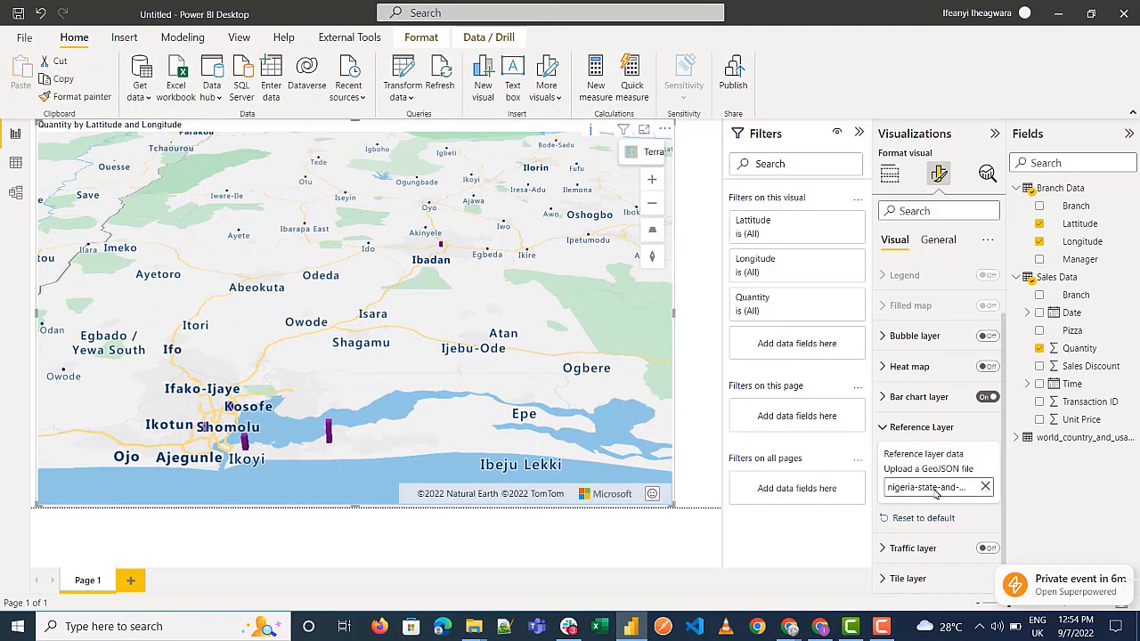
mouse_move(329, 432)
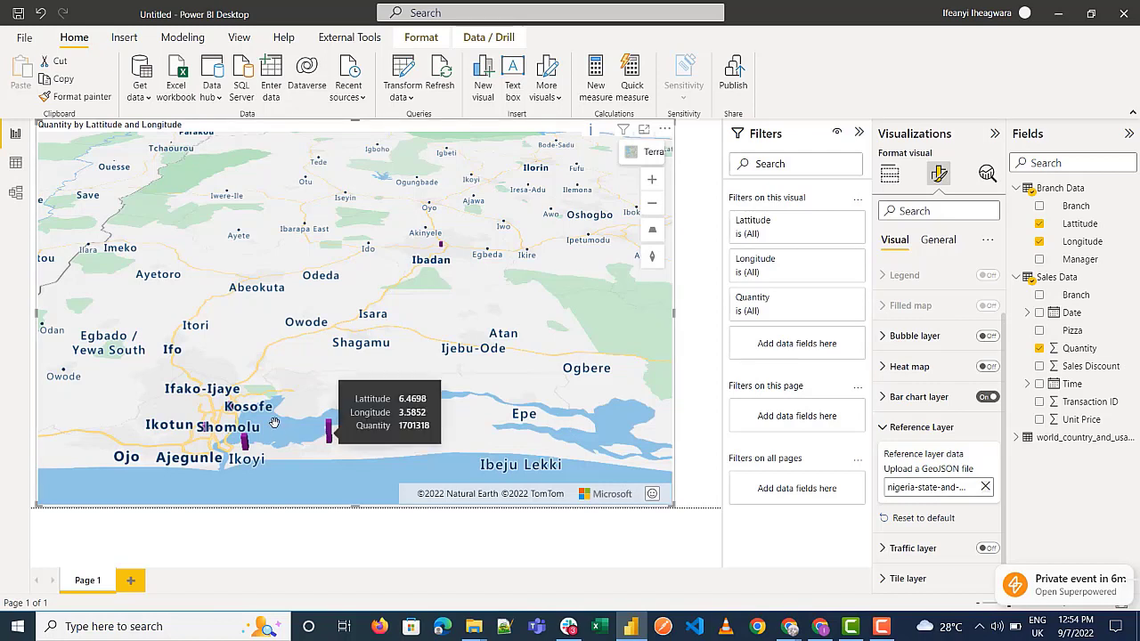
Replace the 3D bars with purple bubbles, then pan toward the Lagos bubbles and Ikeja
left_click(987, 397)
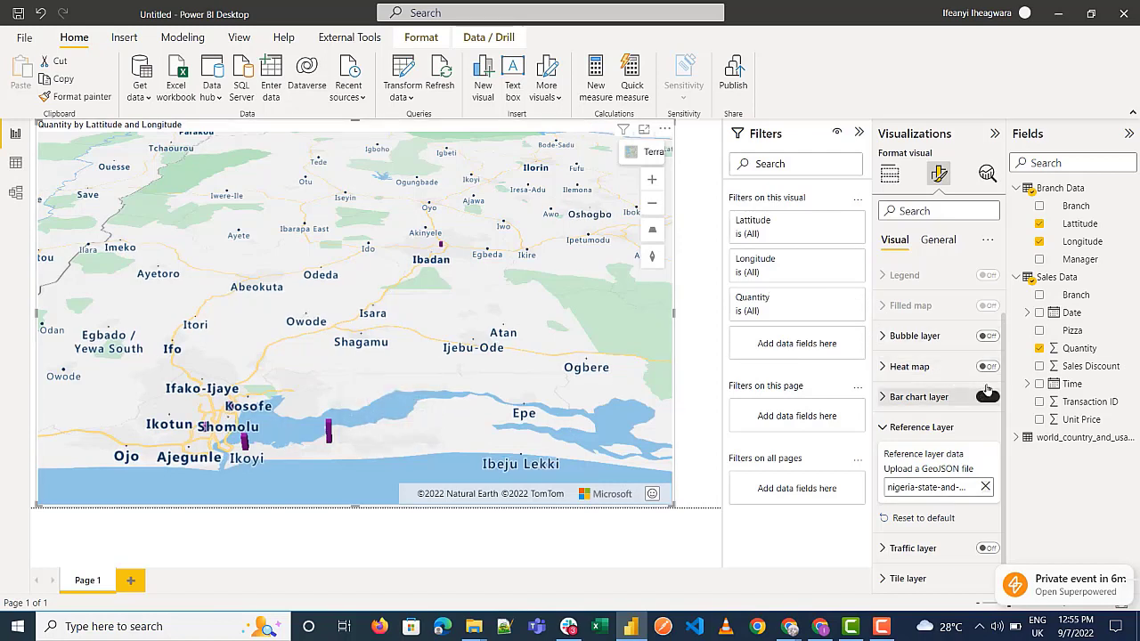
left_click(985, 337)
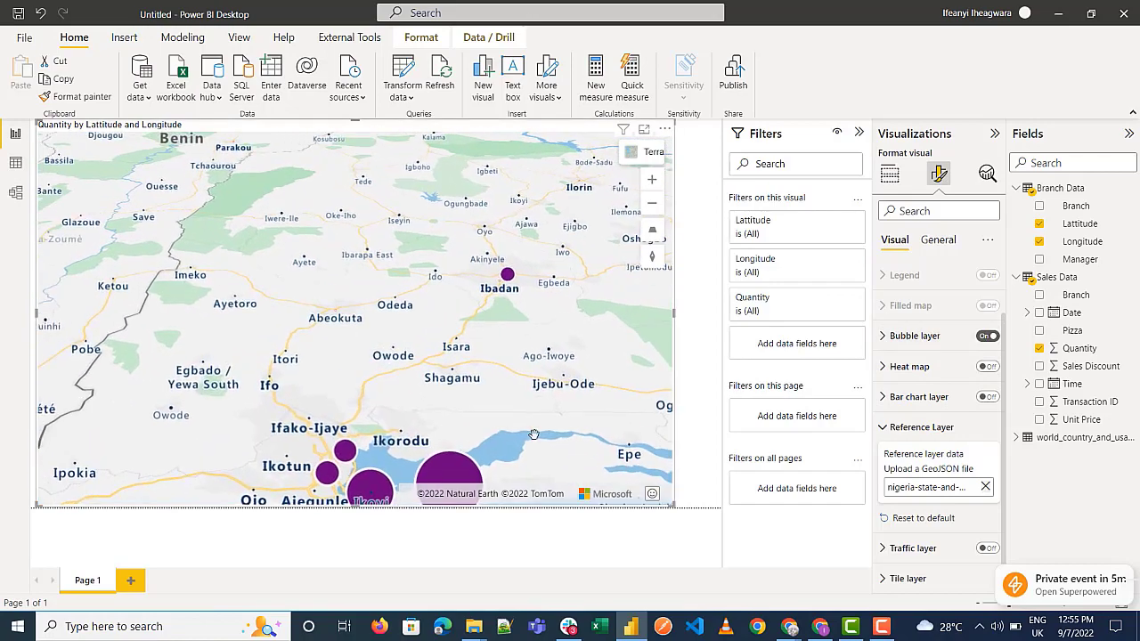
left_click(651, 179)
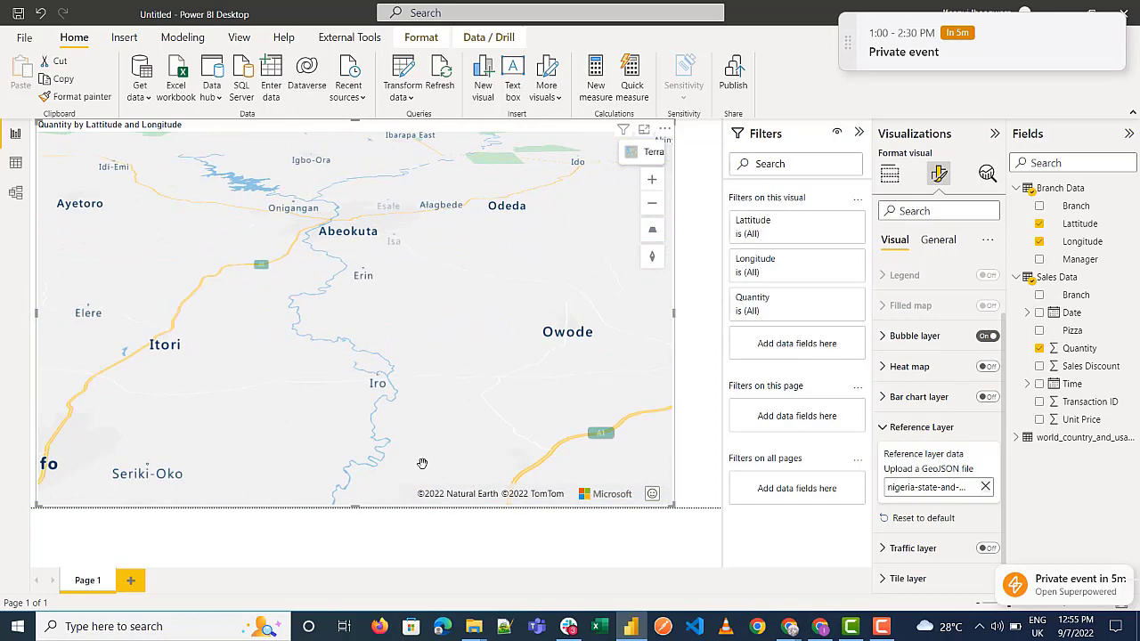
left_click_drag(363, 365, 338, 300)
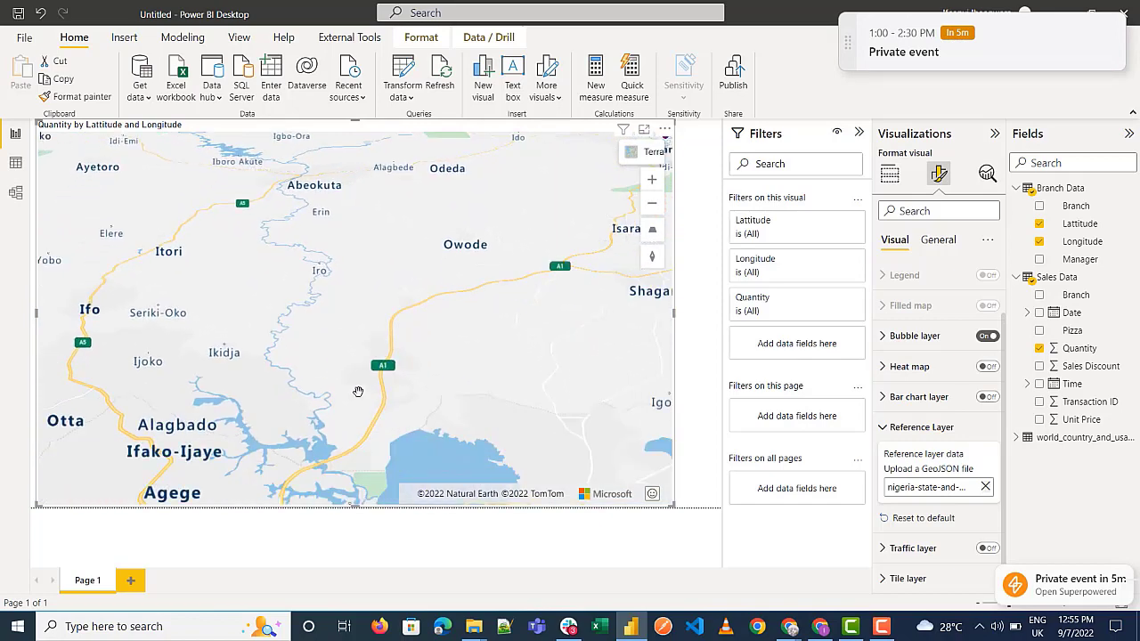
scroll(346, 360, "down", 2)
left_click_drag(356, 386, 410, 342)
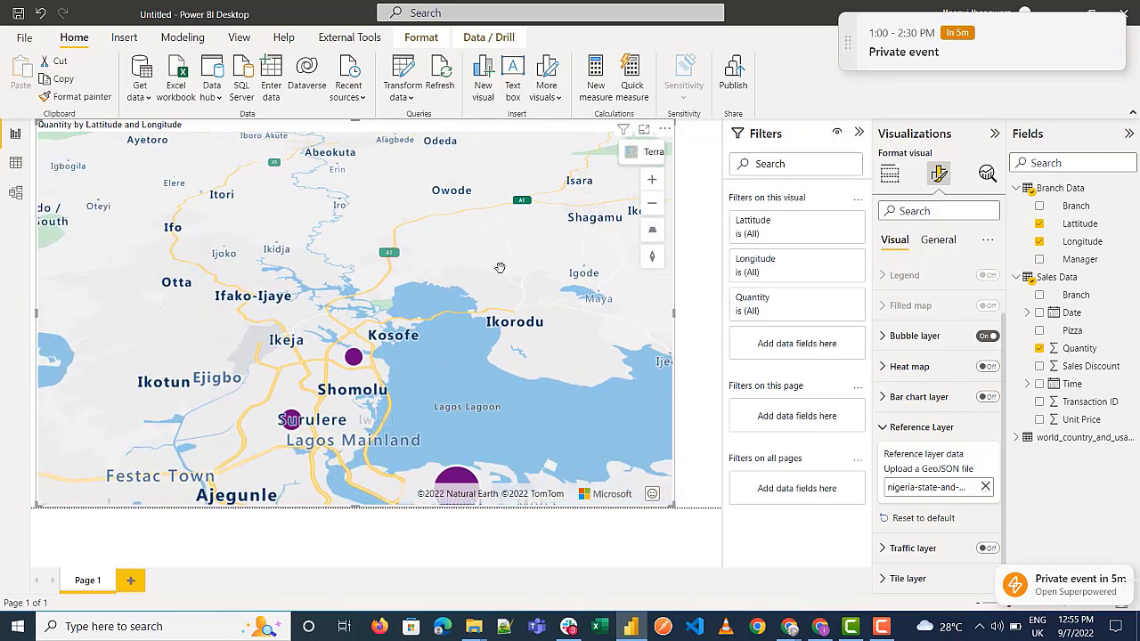
scroll(410, 342, "up", 3)
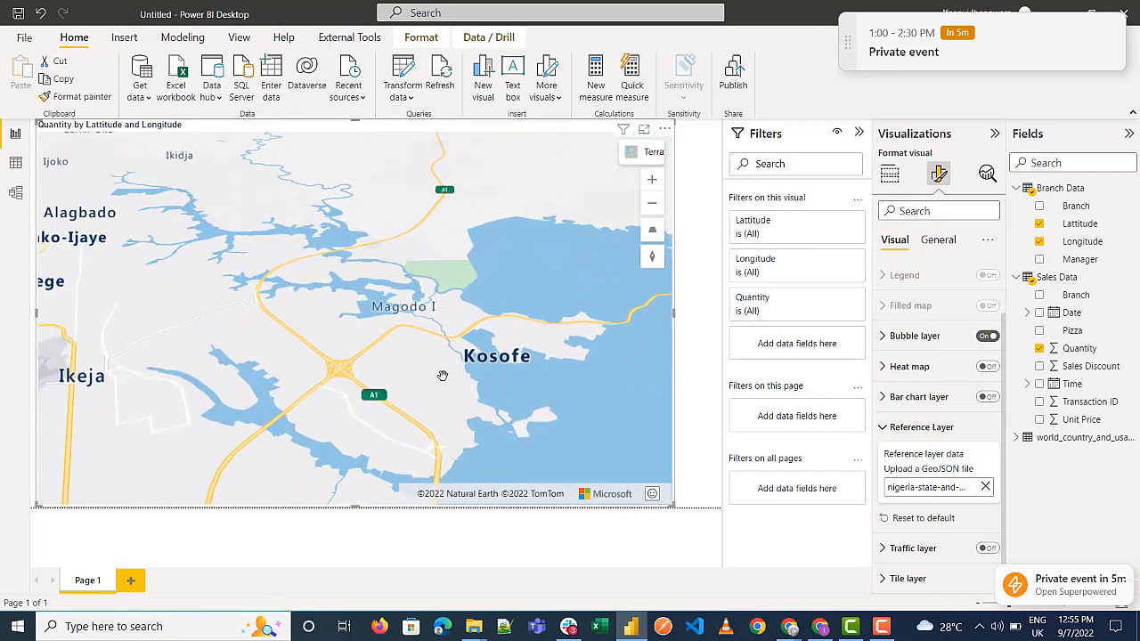
left_click_drag(457, 410, 543, 322)
Zoom onto Lagos Island and Ikoyi, collapse Reference layer and expand Traffic layer settings
left_click(651, 181)
left_click_drag(356, 471, 230, 416)
left_click_drag(329, 498, 269, 133)
left_click_drag(418, 330, 285, 178)
left_click_drag(303, 501, 304, 331)
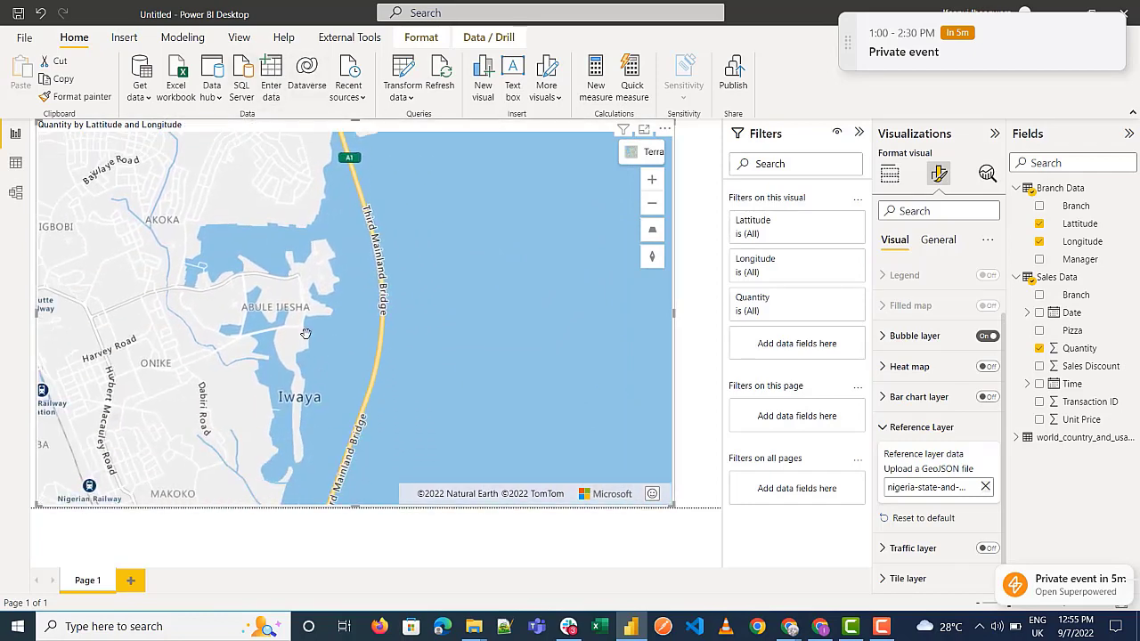
left_click_drag(351, 257, 408, 89)
left_click_drag(387, 338, 376, 195)
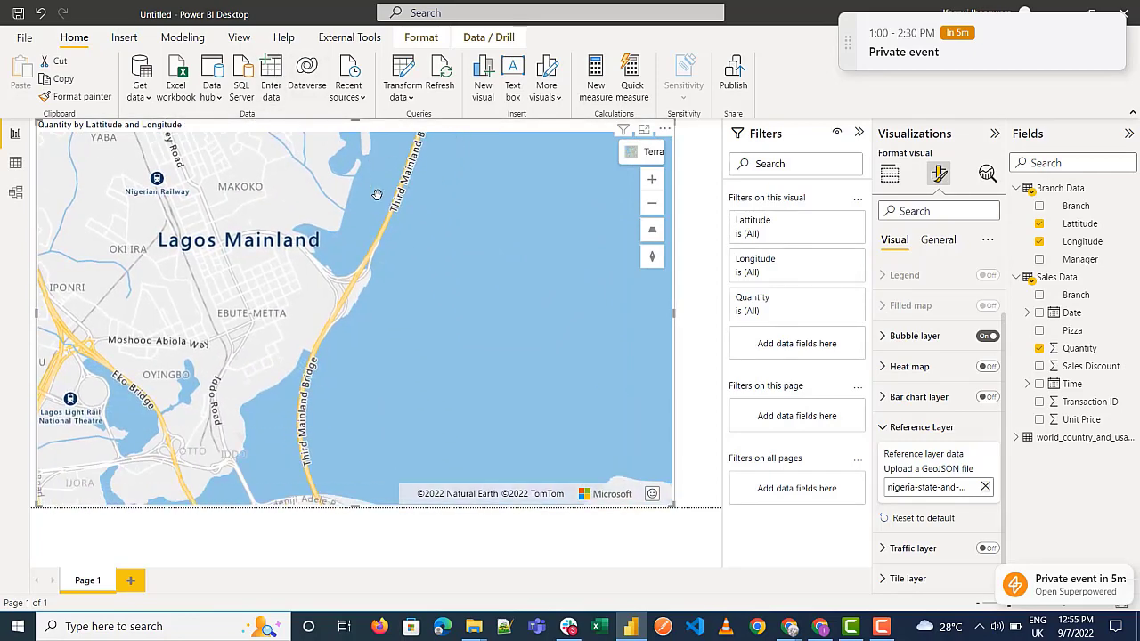
left_click(652, 204)
left_click_drag(495, 422, 437, 269)
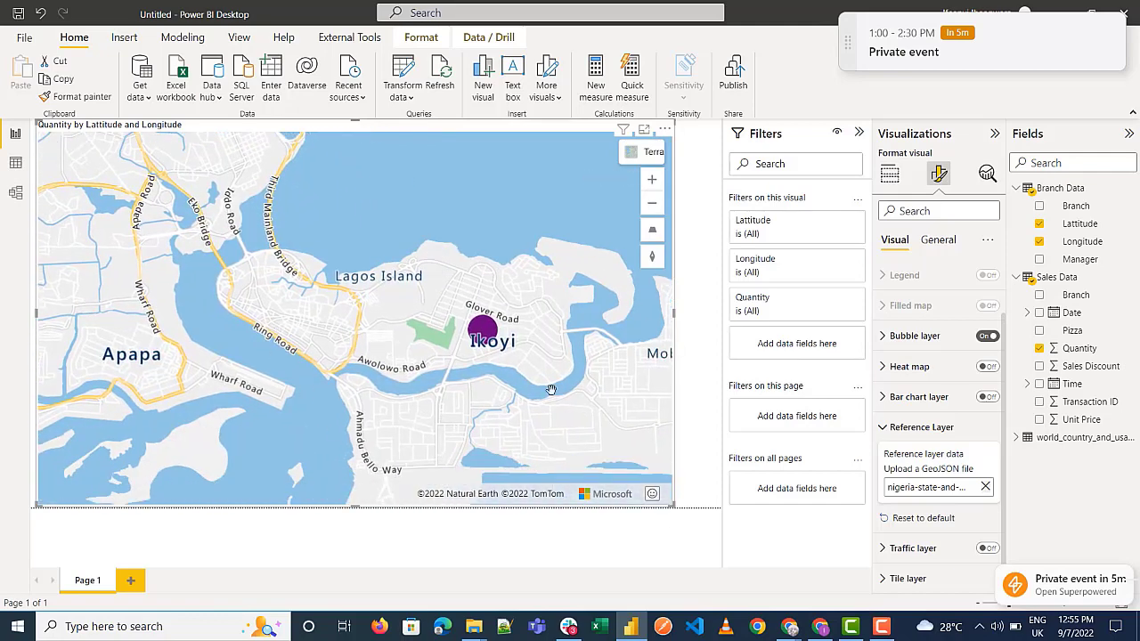
left_click(899, 426)
left_click(898, 518)
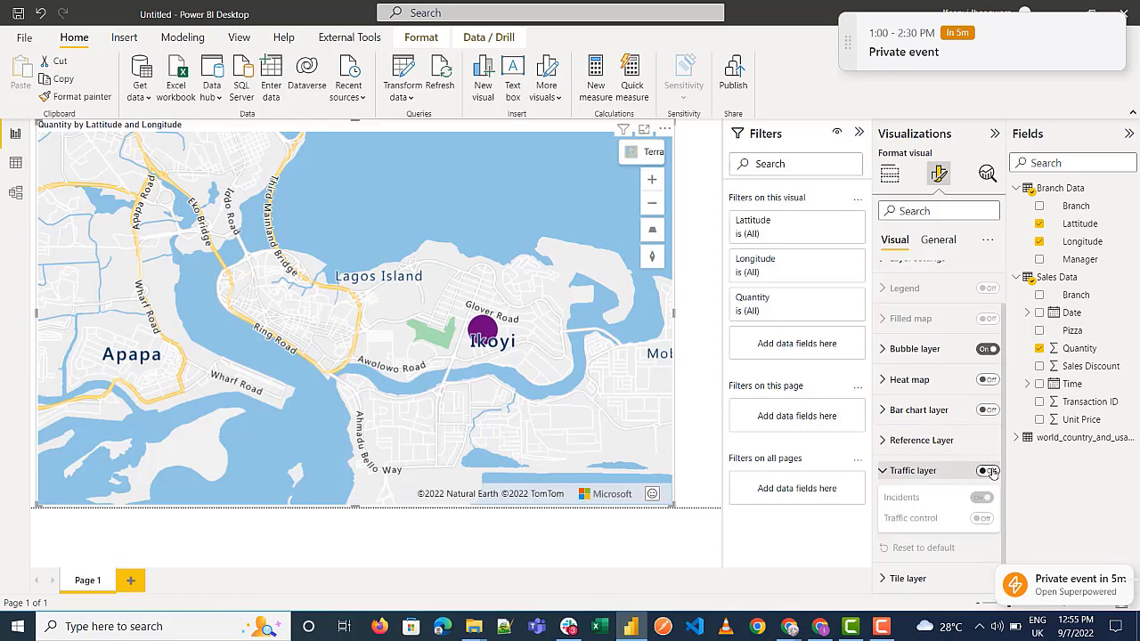
Turn on the live traffic layer and read the Ibadan and road works incident details
left_click(989, 471)
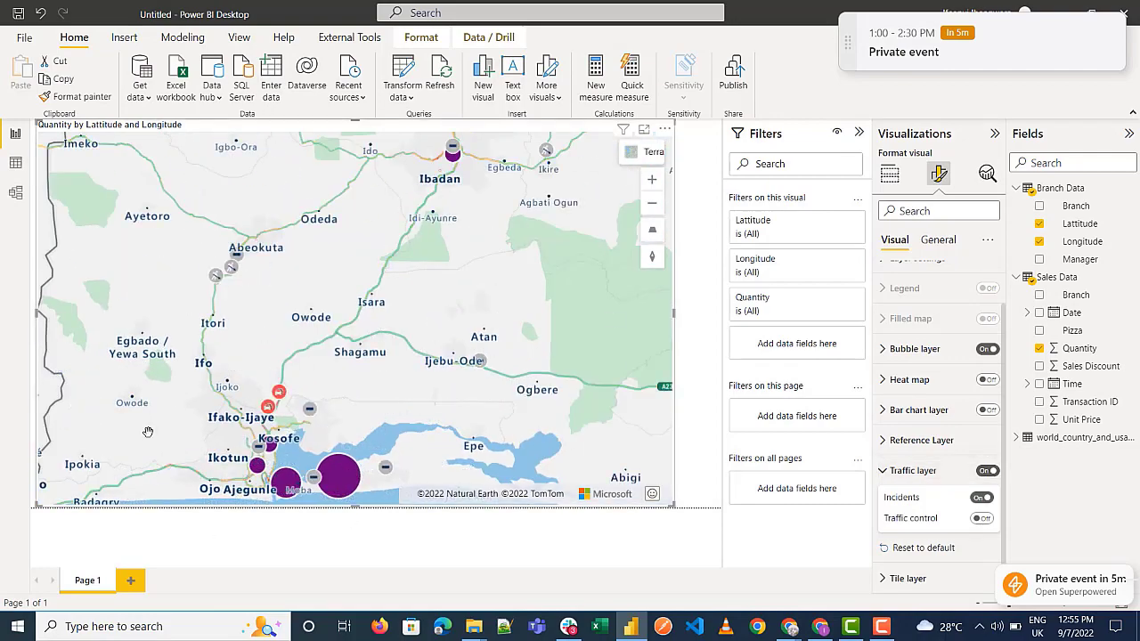
left_click(452, 152)
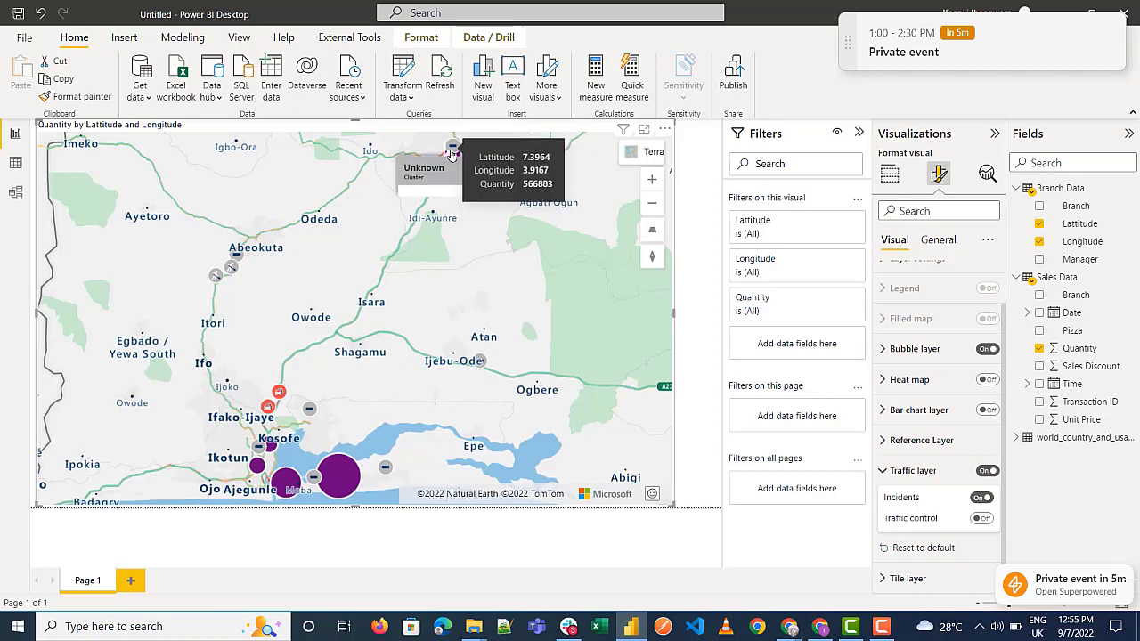
left_click(236, 278)
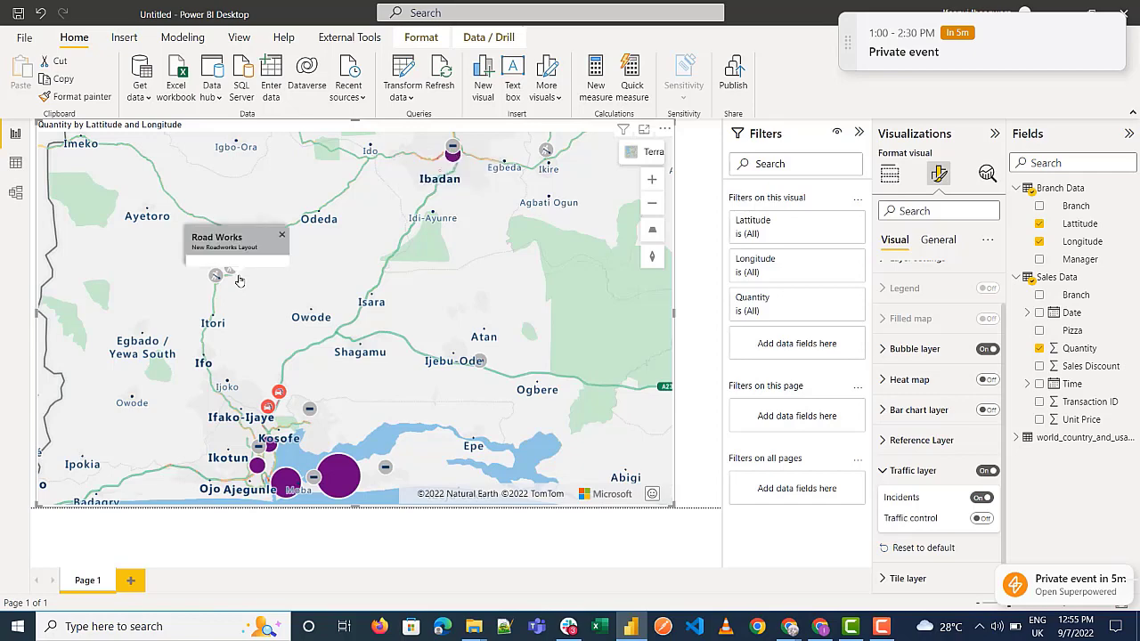
Zoom into Lagos to view traffic around Kosofe, Ikeja, Magodo, Shomolu and Surulere
left_click_drag(404, 422, 490, 352)
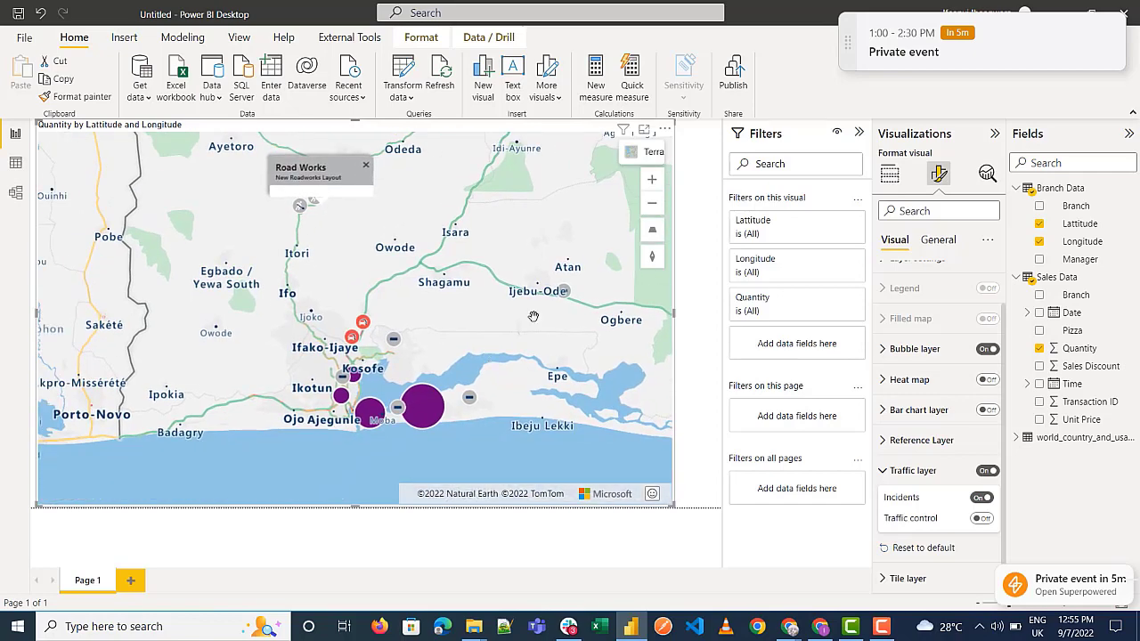
left_click(653, 184)
scroll(466, 264, "up", 1)
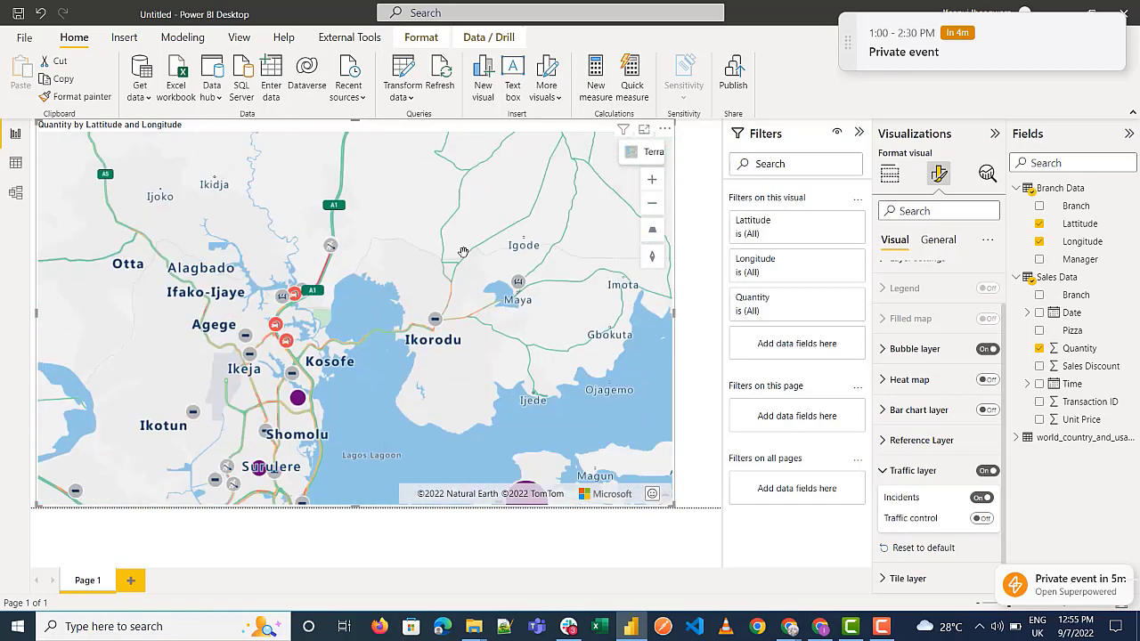
double_click(653, 181)
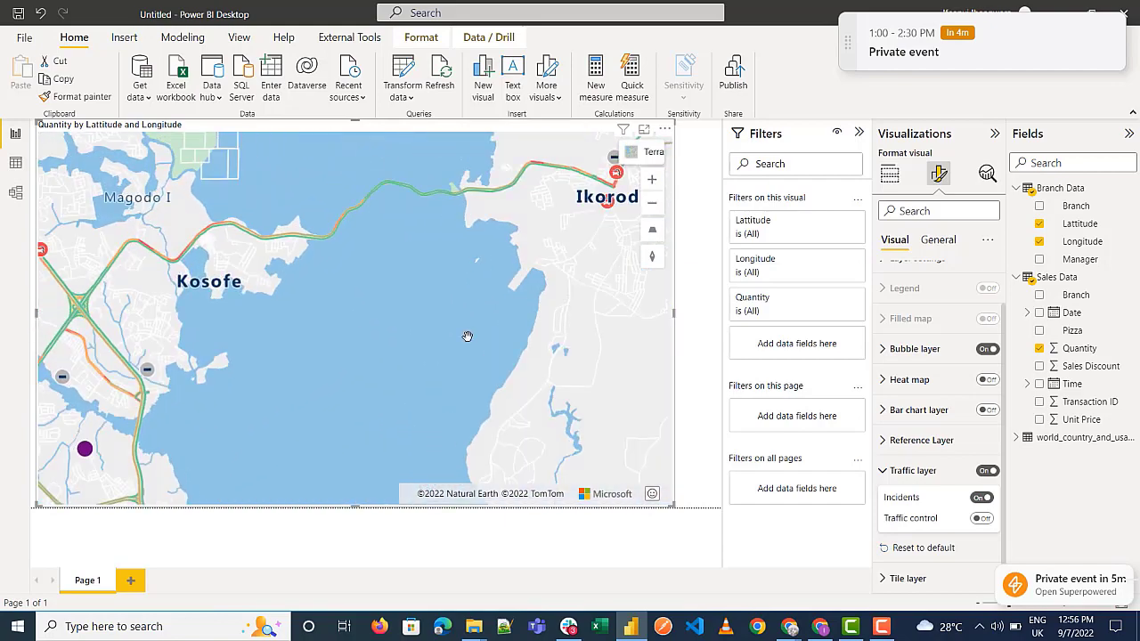
left_click_drag(465, 333, 534, 241)
left_click_drag(191, 371, 369, 425)
left_click_drag(288, 357, 222, 161)
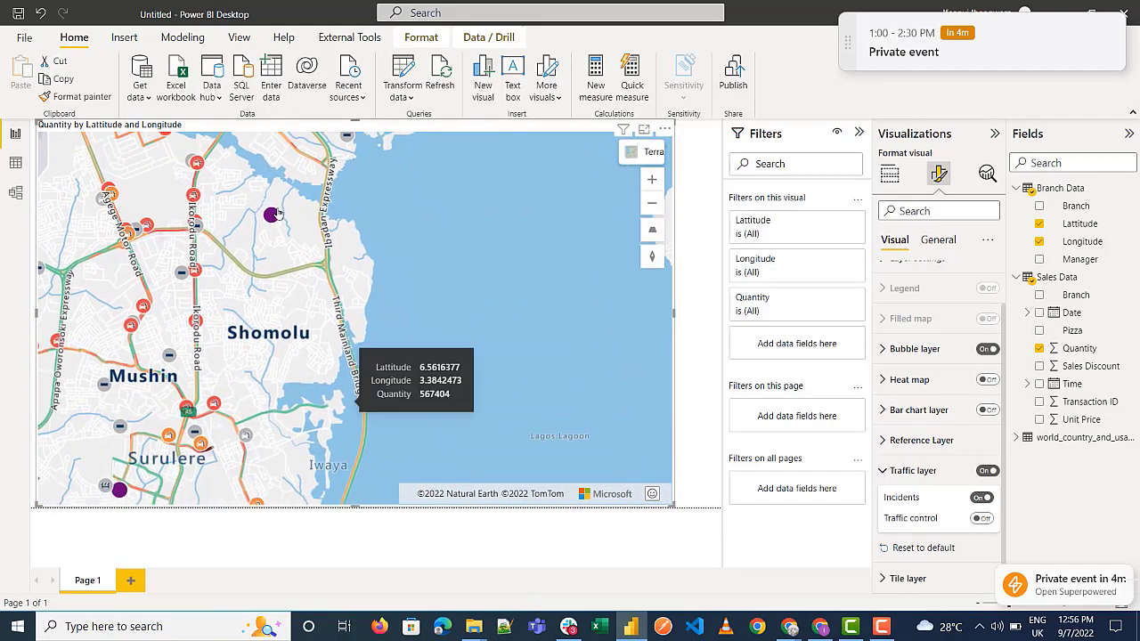
left_click_drag(267, 214, 369, 174)
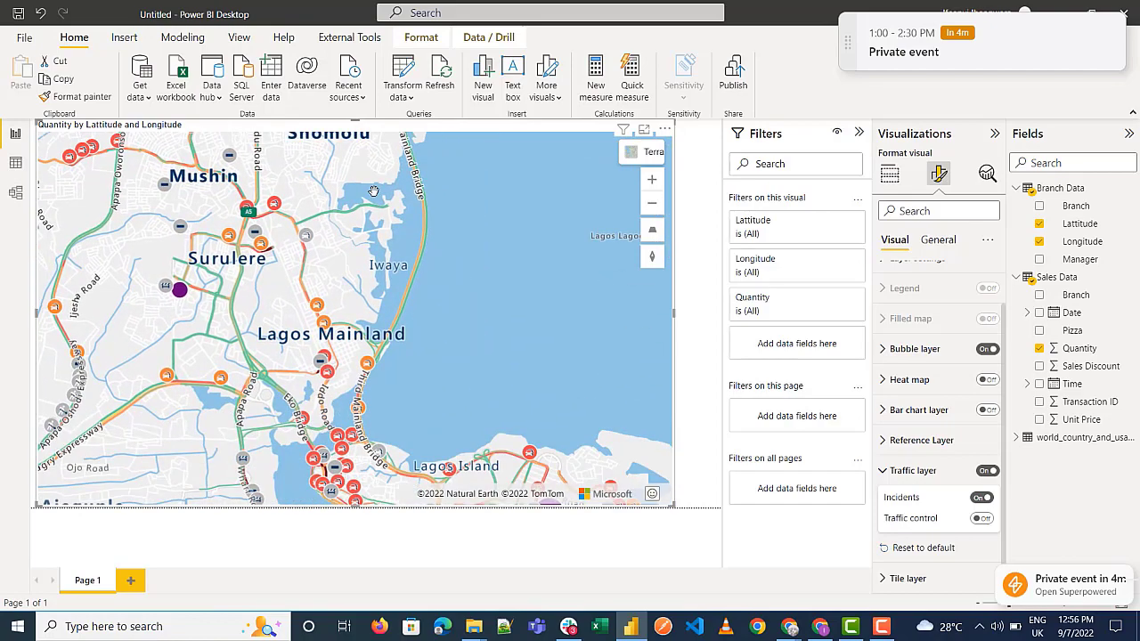
Zoom in on Lagos Island, Ikoyi and Victoria Island, then collapse the Traffic layer section
left_click_drag(480, 416, 417, 268)
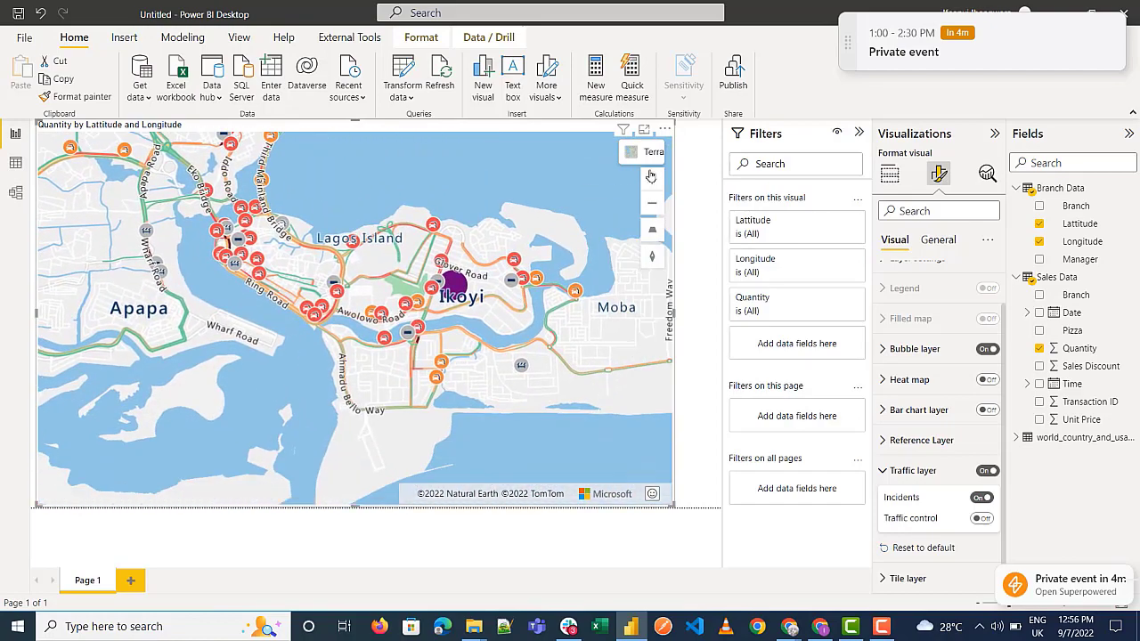
left_click(652, 179)
left_click_drag(532, 276, 371, 323)
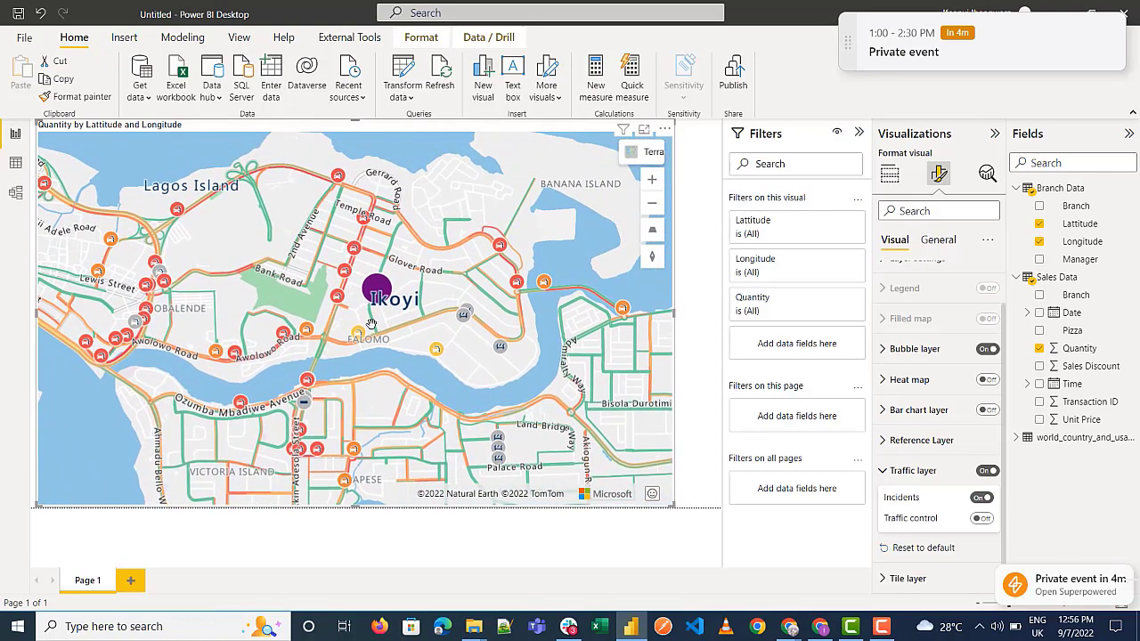
left_click(901, 471)
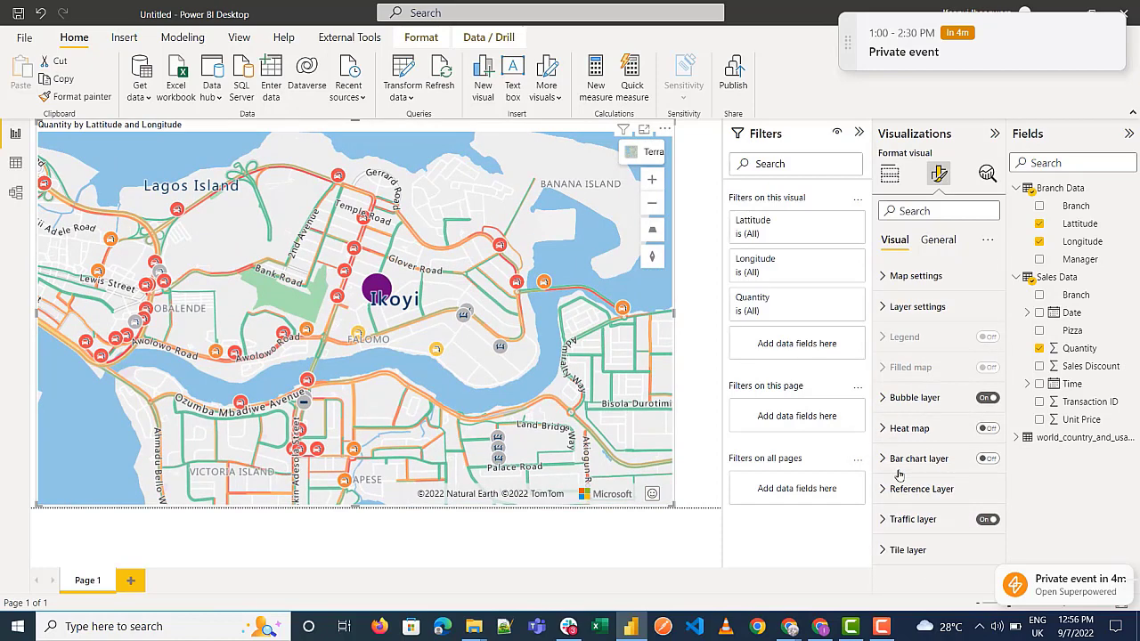